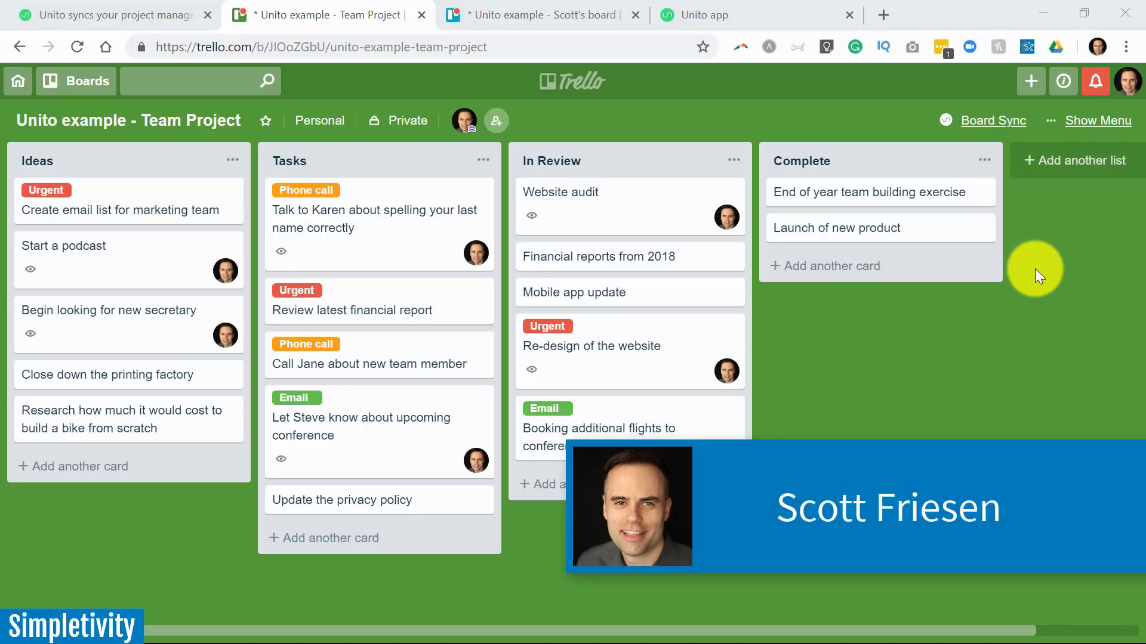
- On the unito.io homepage, deselect and reselect Trello under 'I want to sync'
{"action": "left_click", "coordinate": [718, 15]}
{"action": "left_click", "coordinate": [88, 12]}
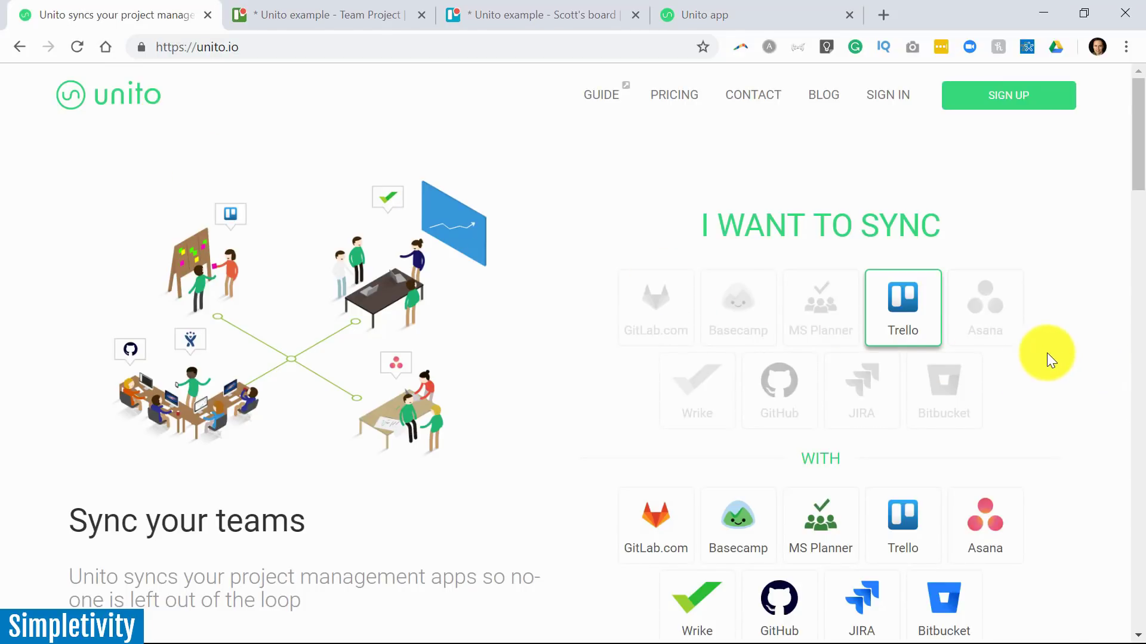
{"action": "left_click", "coordinate": [902, 305]}
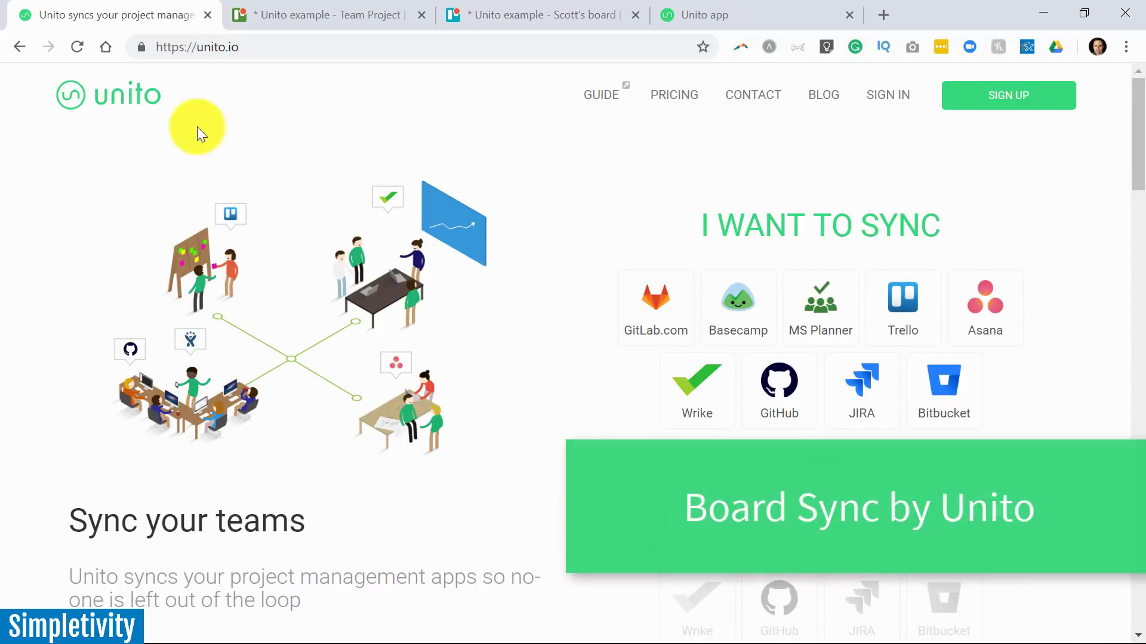
{"action": "mouse_move", "coordinate": [1137, 115]}
{"action": "left_mouse_down"}
{"action": "mouse_move", "coordinate": [1142, 138]}
{"action": "mouse_move", "coordinate": [1133, 131]}
{"action": "left_mouse_up"}
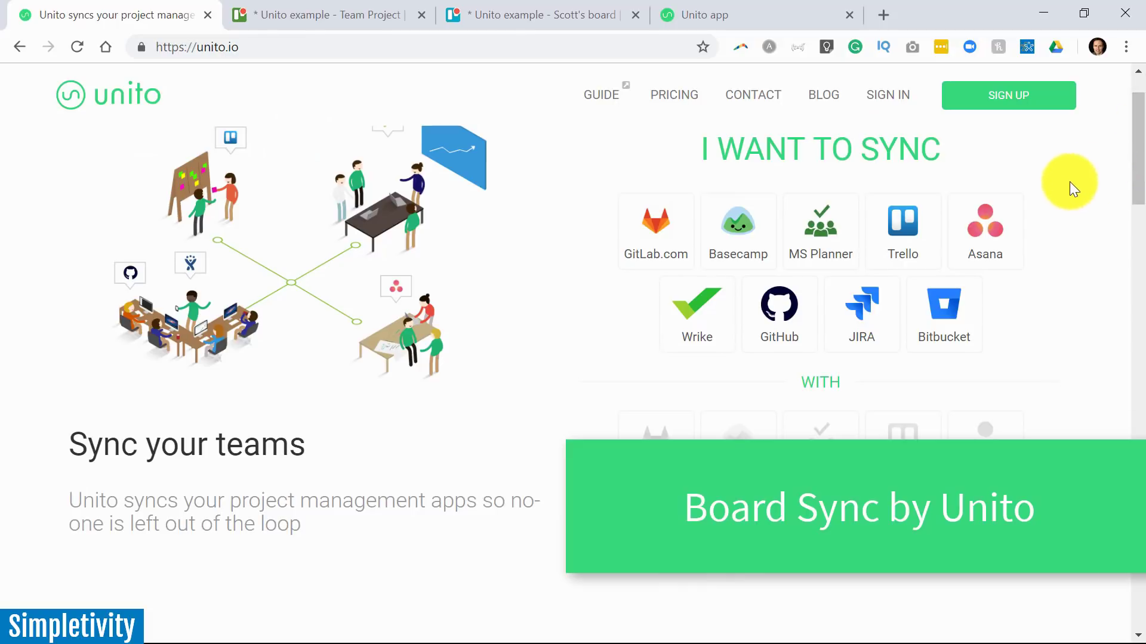
{"action": "left_click", "coordinate": [914, 241]}
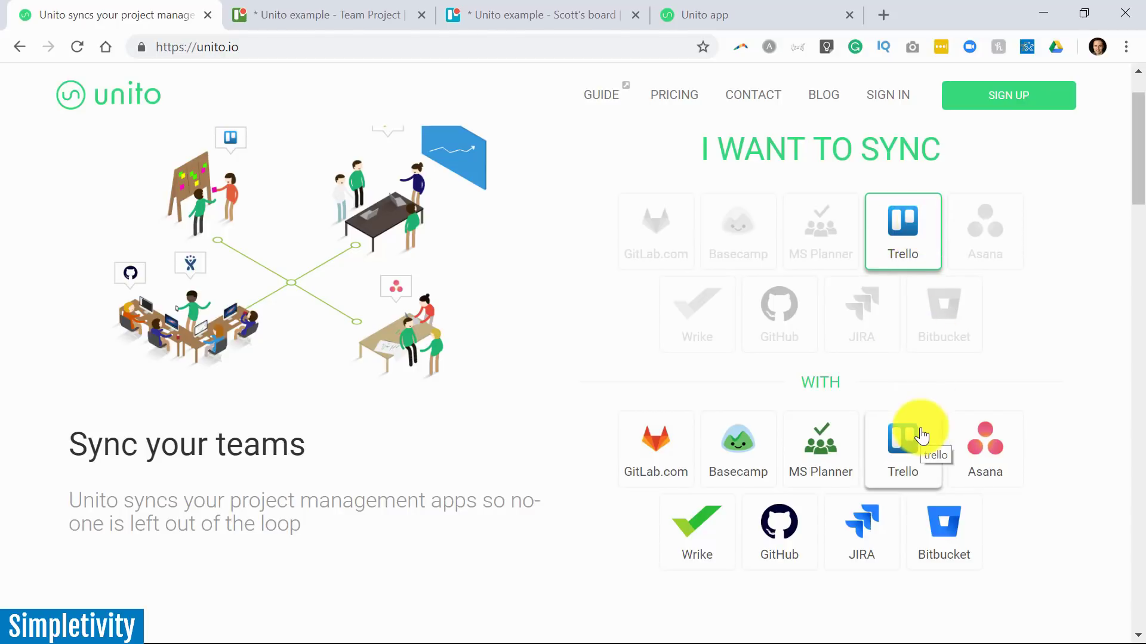
- Glance at Team Project, then show Scott's board with its Tasks, In Review and Complete lists
{"action": "left_click", "coordinate": [330, 14]}
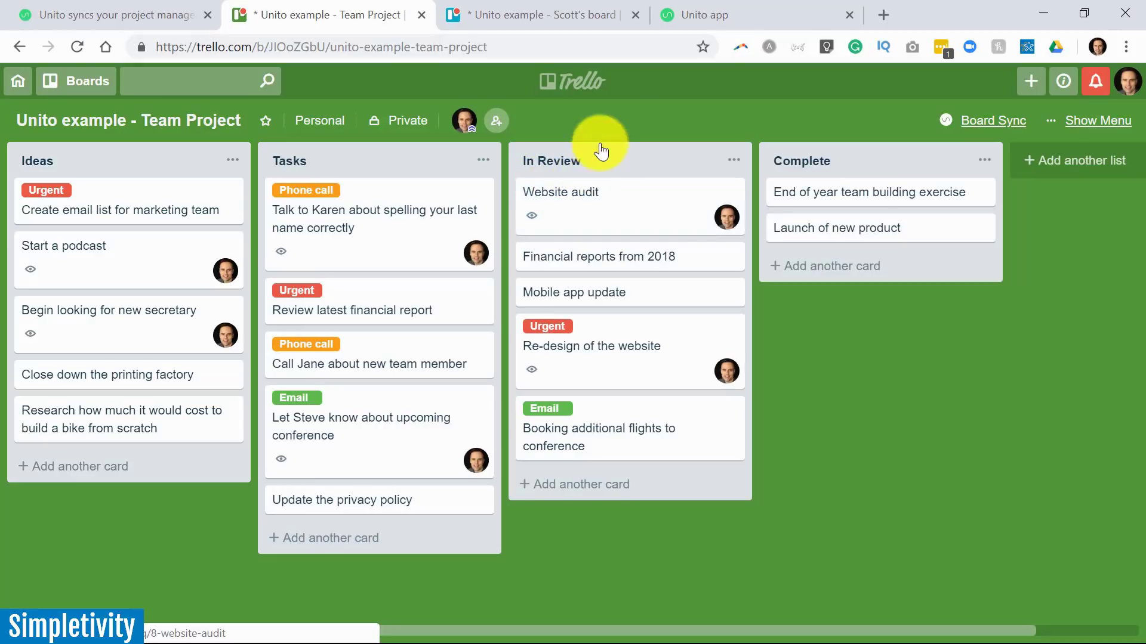
{"action": "left_click", "coordinate": [546, 16]}
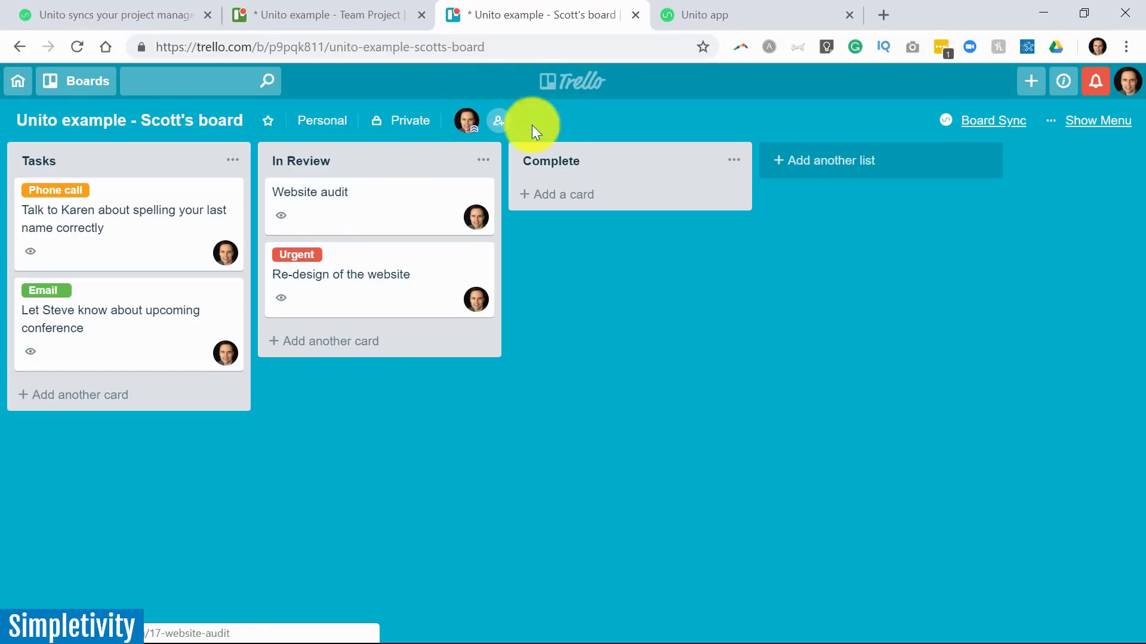
{"action": "left_click", "coordinate": [302, 16]}
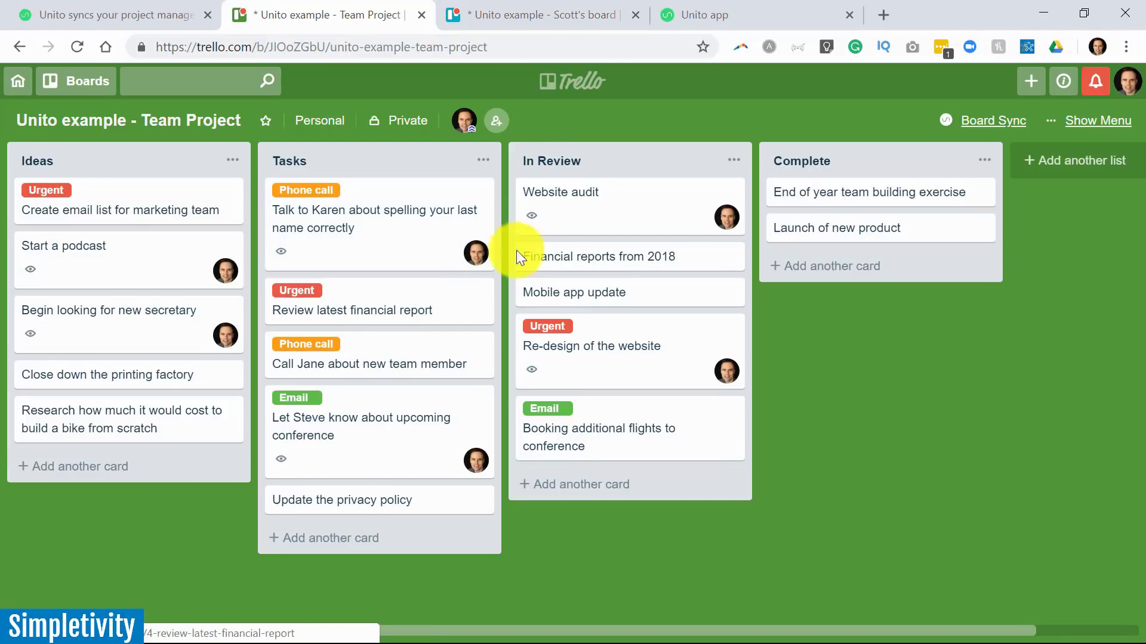
{"action": "left_click", "coordinate": [546, 11]}
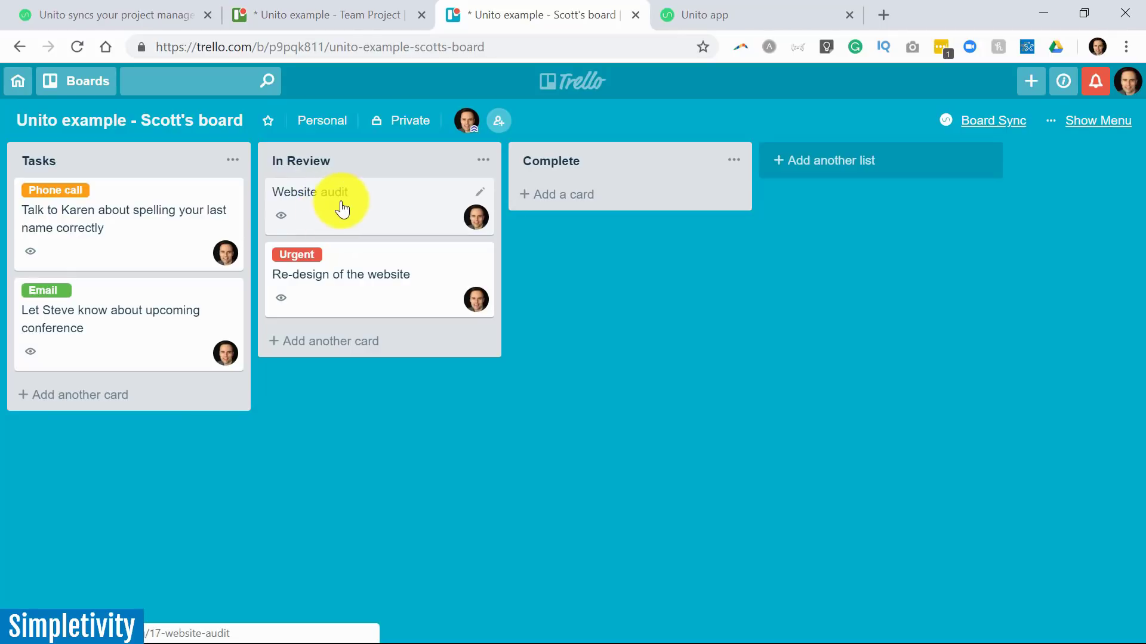
{"action": "left_click", "coordinate": [350, 14]}
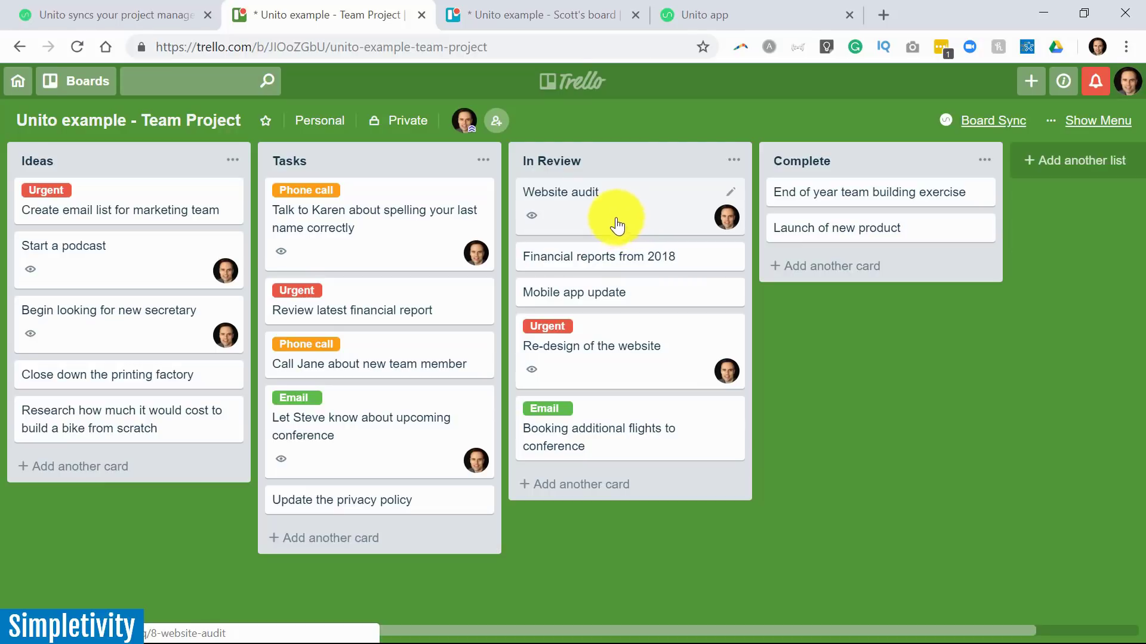
{"action": "left_click", "coordinate": [536, 13]}
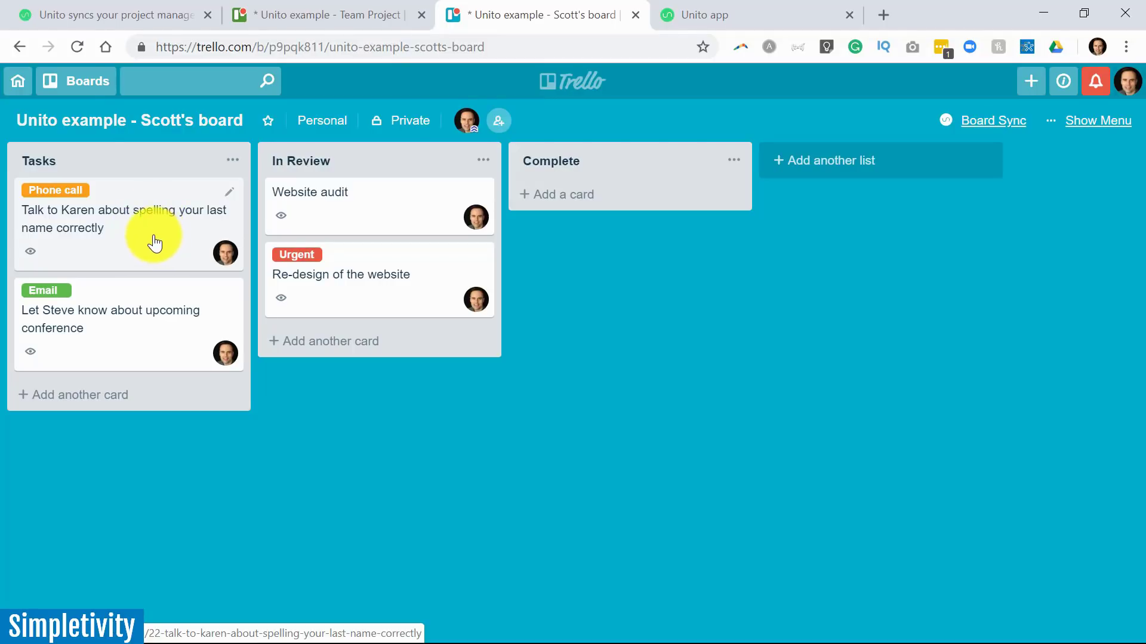
- Drag the Phone call card into Complete on Scott's board and confirm Team Project mirrors it
{"action": "left_click_drag", "start_coordinate": [123, 230], "coordinate": [623, 228]}
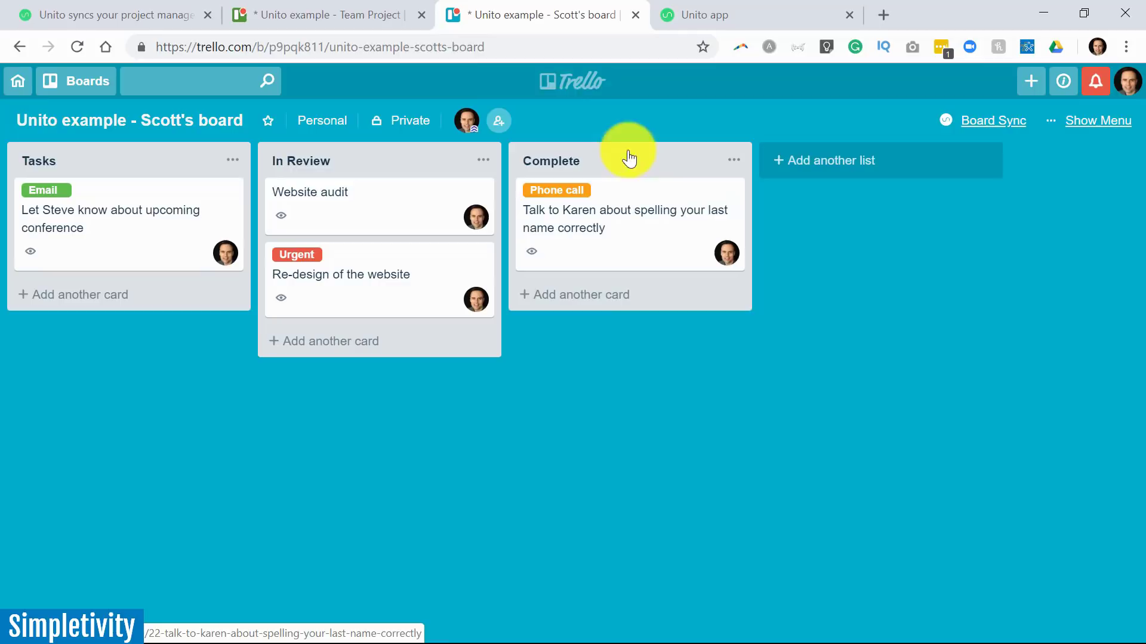
{"action": "left_click", "coordinate": [344, 18]}
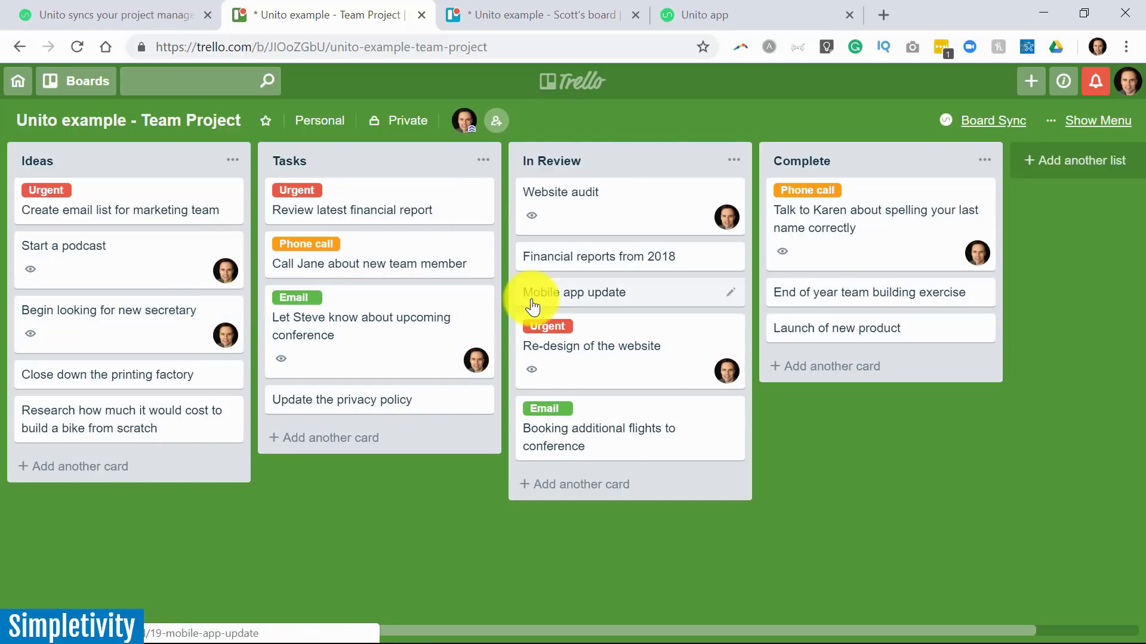
{"action": "left_click", "coordinate": [517, 16]}
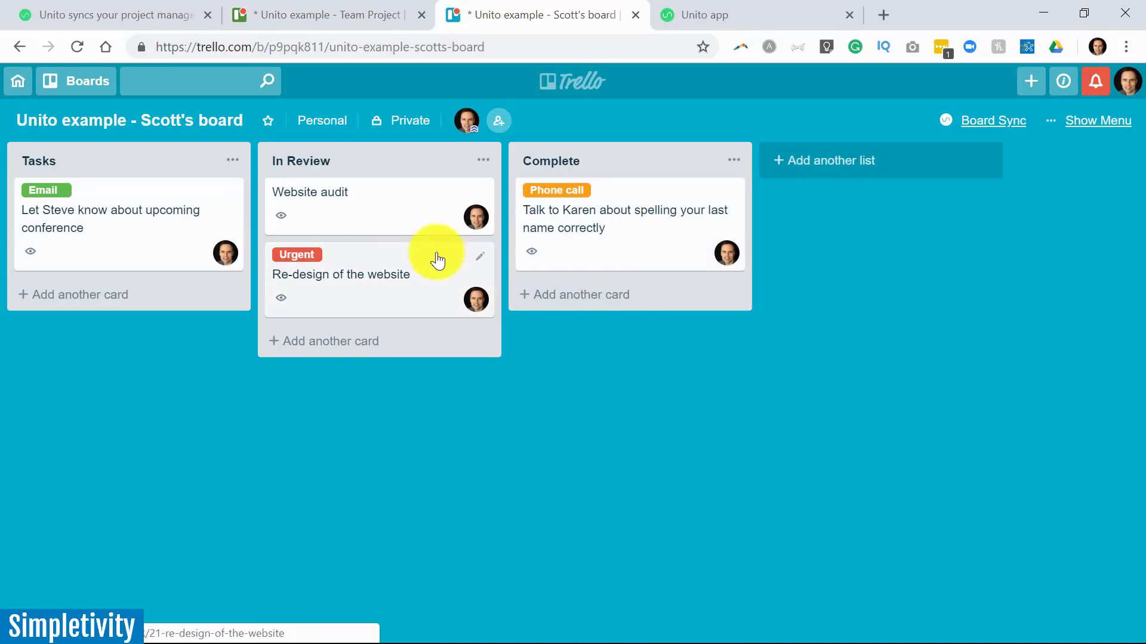
{"action": "left_click", "coordinate": [373, 19]}
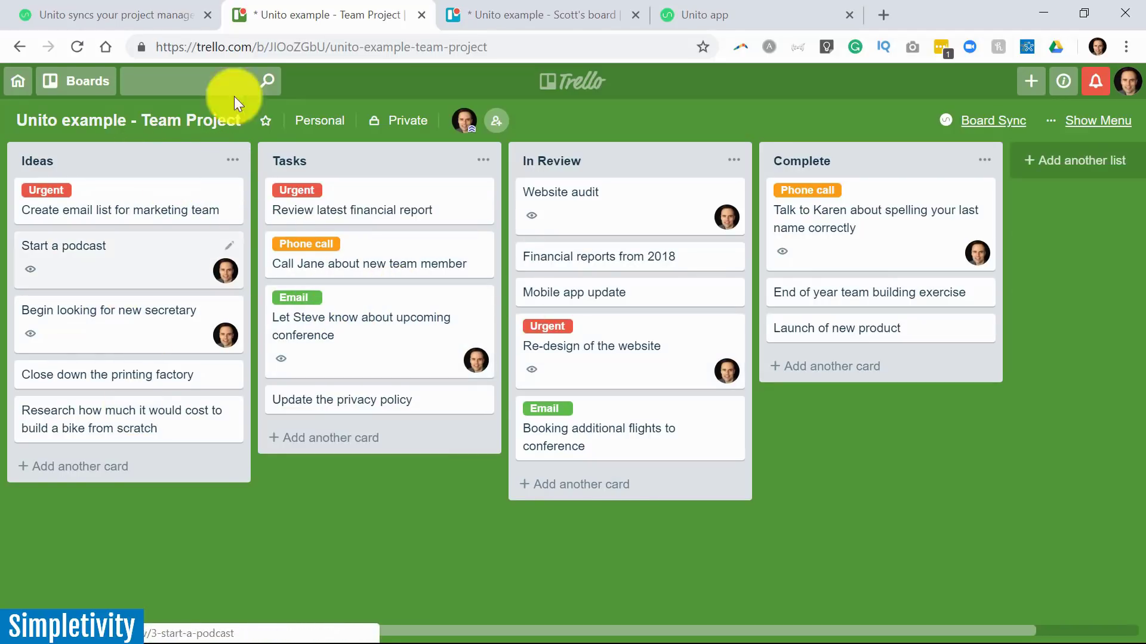
- On Team Project, drag 'Begin looking for new secretary' from Ideas to the top of Tasks
{"action": "left_click", "coordinate": [531, 12]}
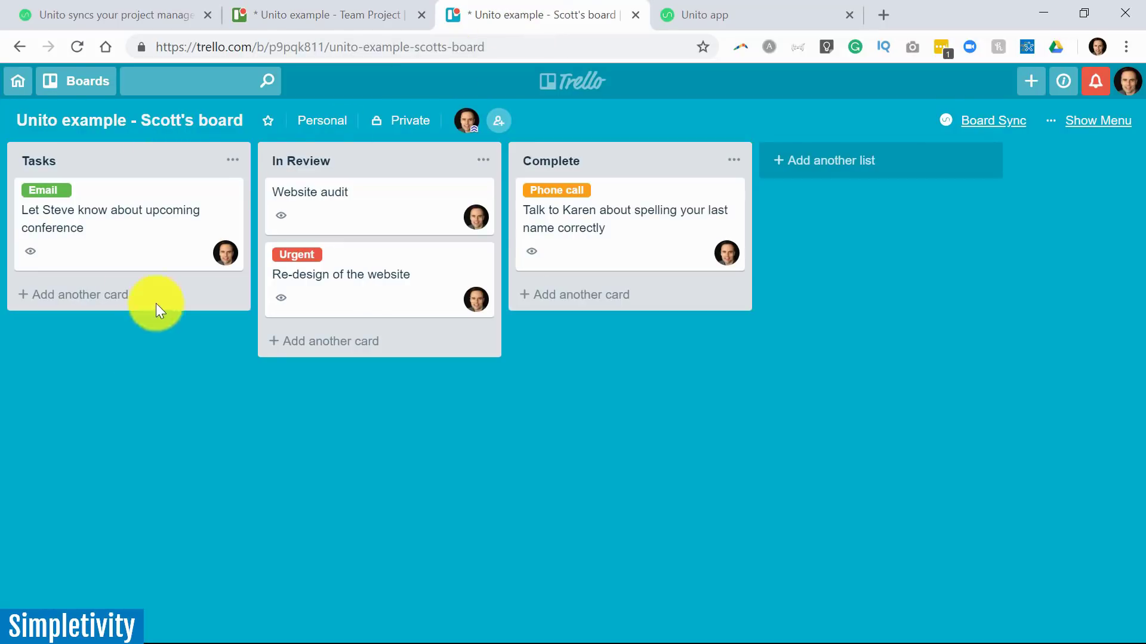
{"action": "left_click", "coordinate": [342, 17]}
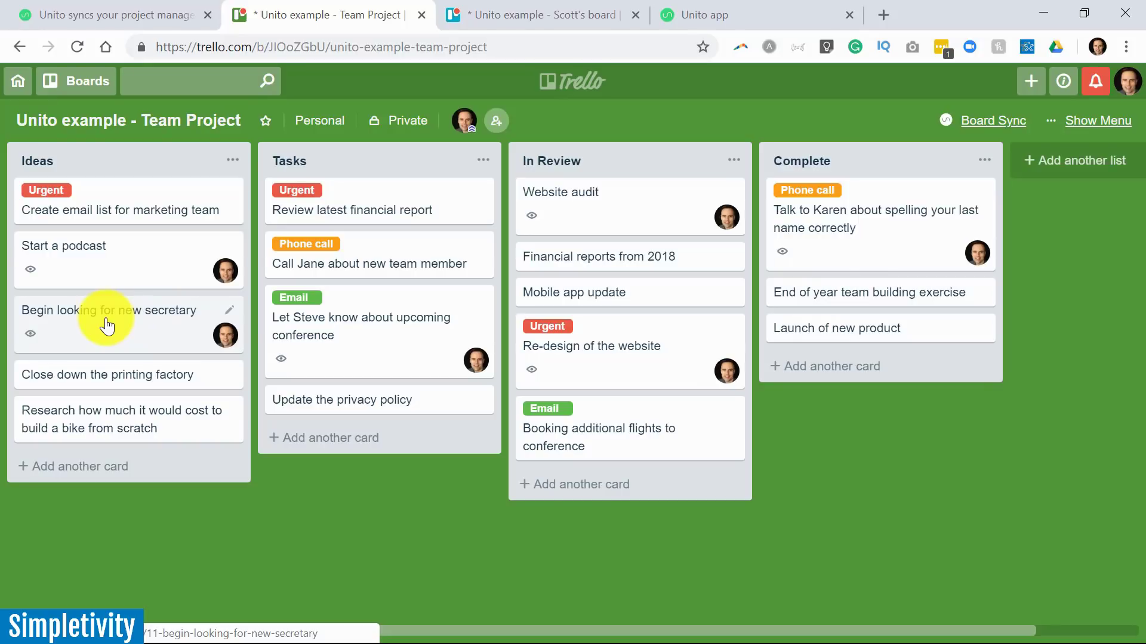
{"action": "left_click_drag", "start_coordinate": [115, 312], "coordinate": [356, 205]}
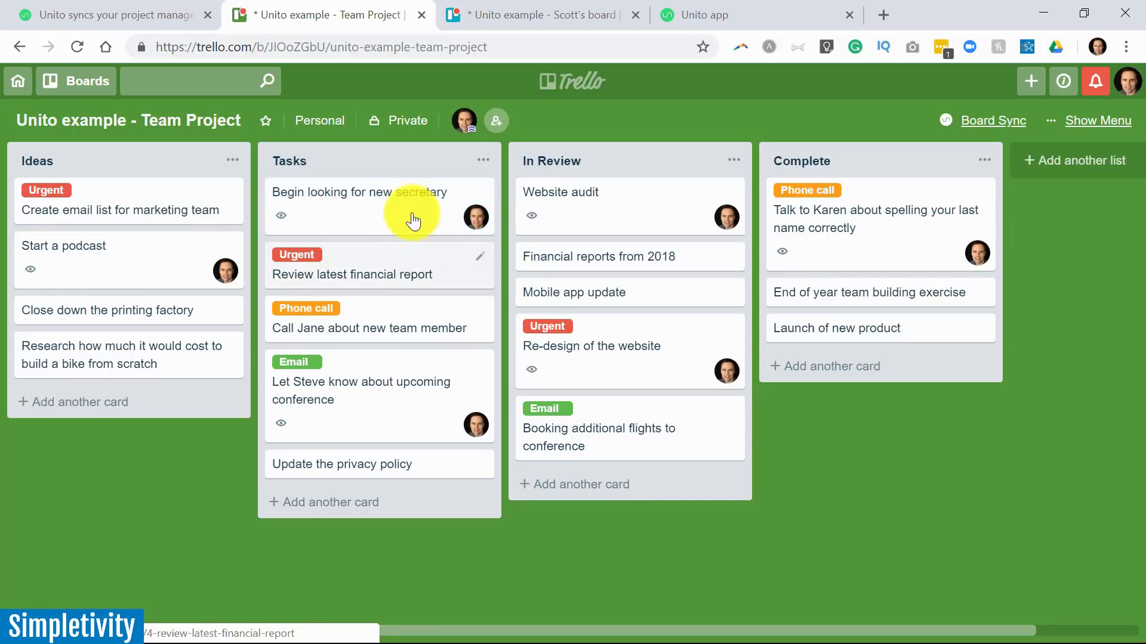
- Confirm the secretary card appears on Scott's board, then bring up the Unito dashboard
{"action": "left_click", "coordinate": [541, 11]}
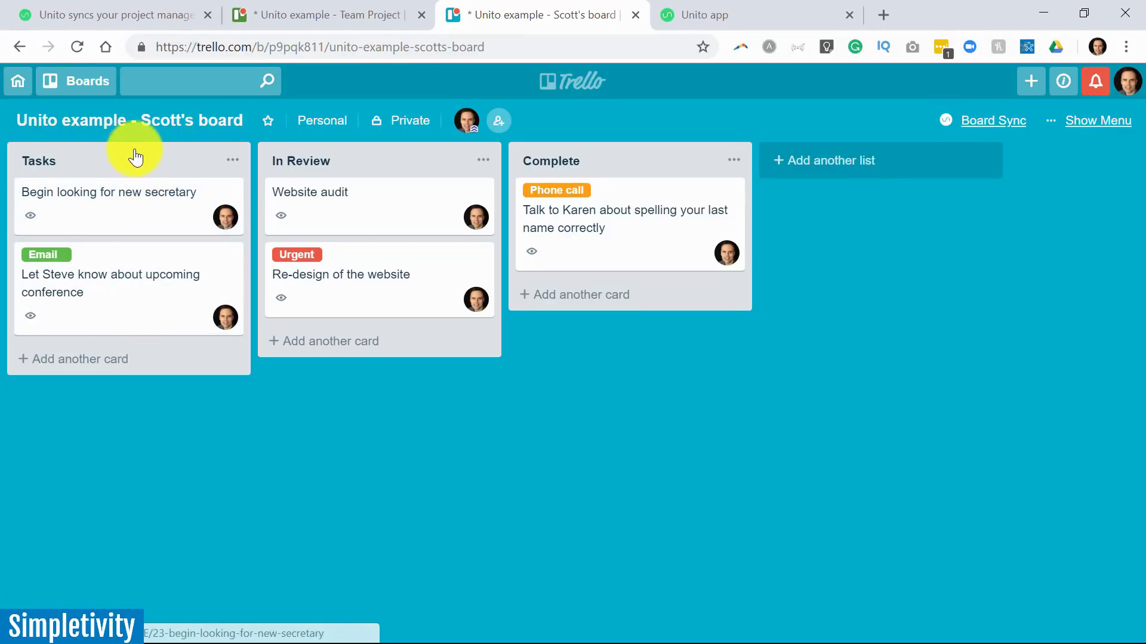
{"action": "left_click", "coordinate": [377, 13]}
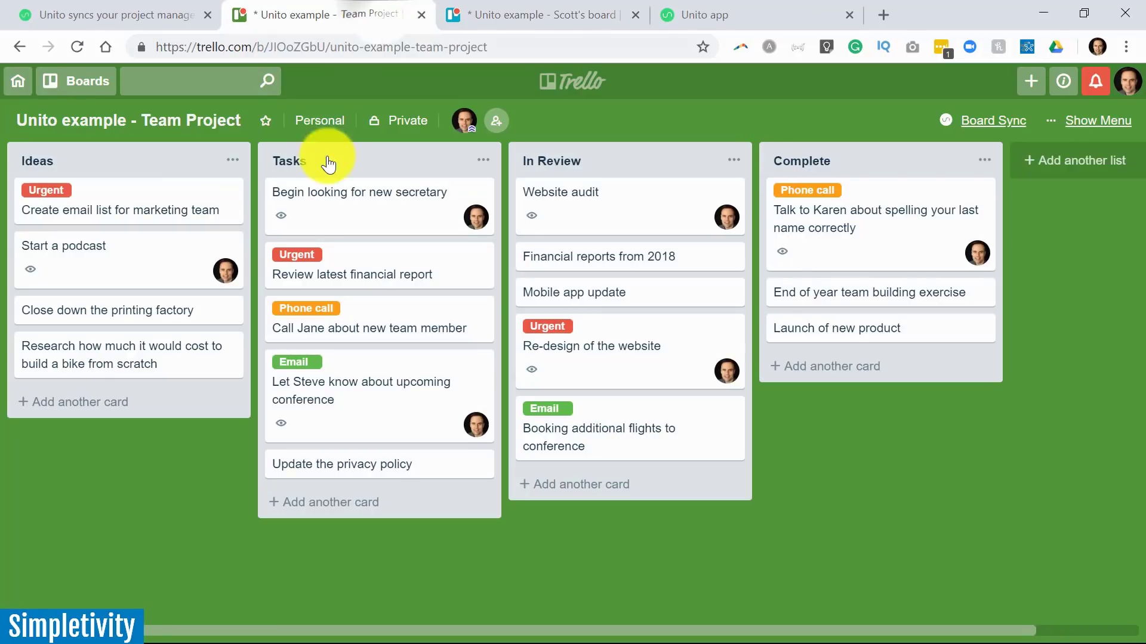
{"action": "left_click", "coordinate": [530, 13]}
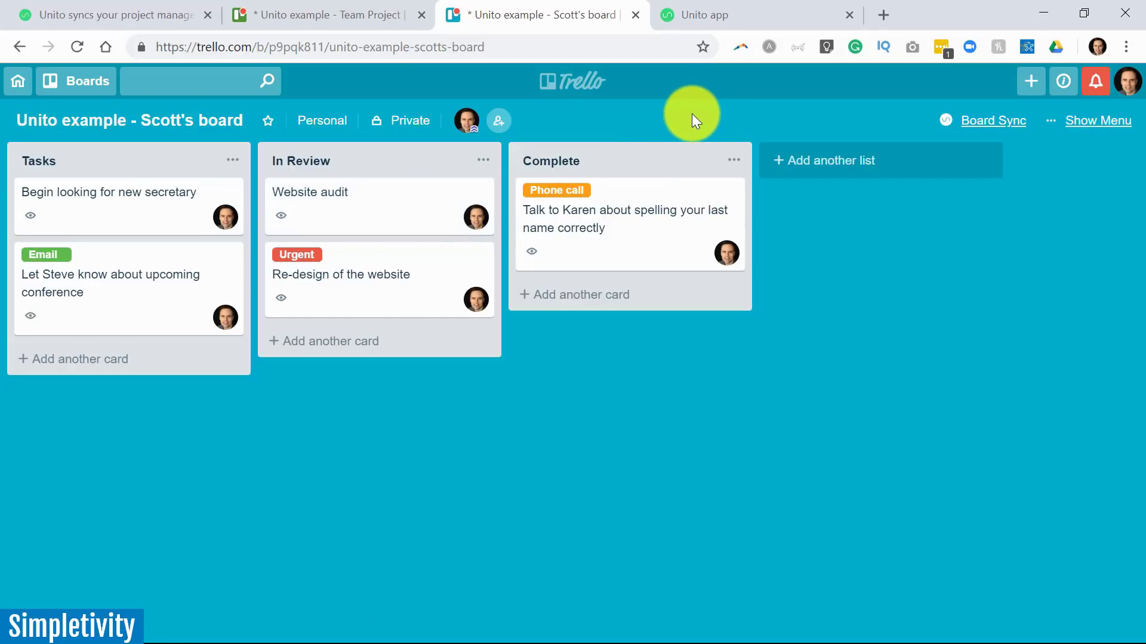
{"action": "left_click", "coordinate": [704, 16]}
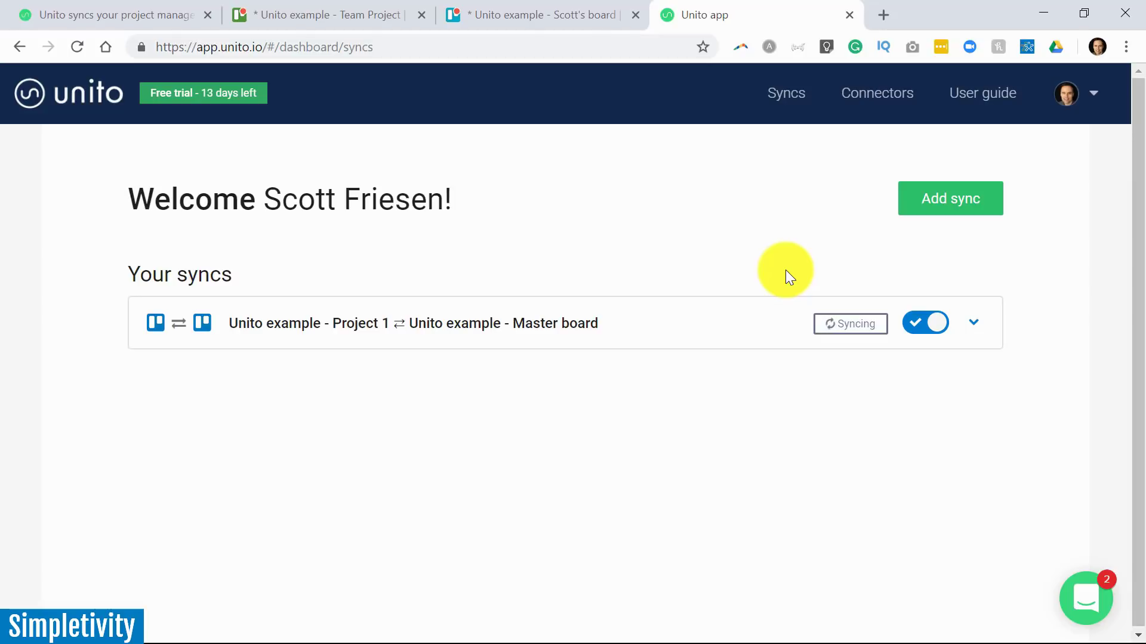
- Edit the Project 1 ⇄ Master board sync and scroll through its status and zero-error history
{"action": "left_click", "coordinate": [973, 323]}
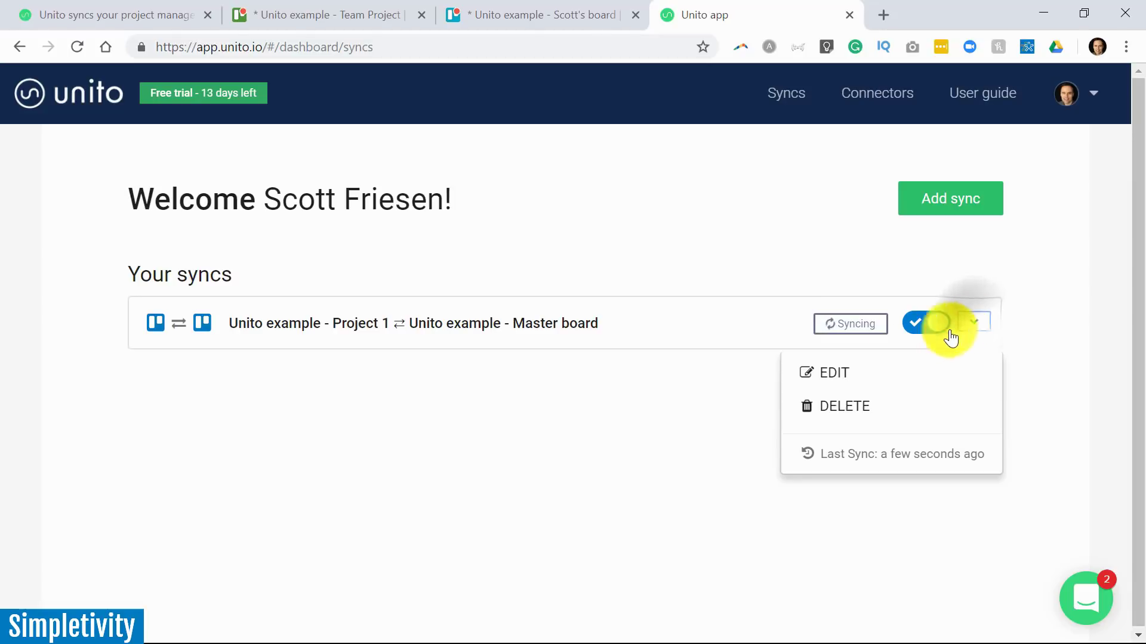
{"action": "left_click", "coordinate": [852, 379]}
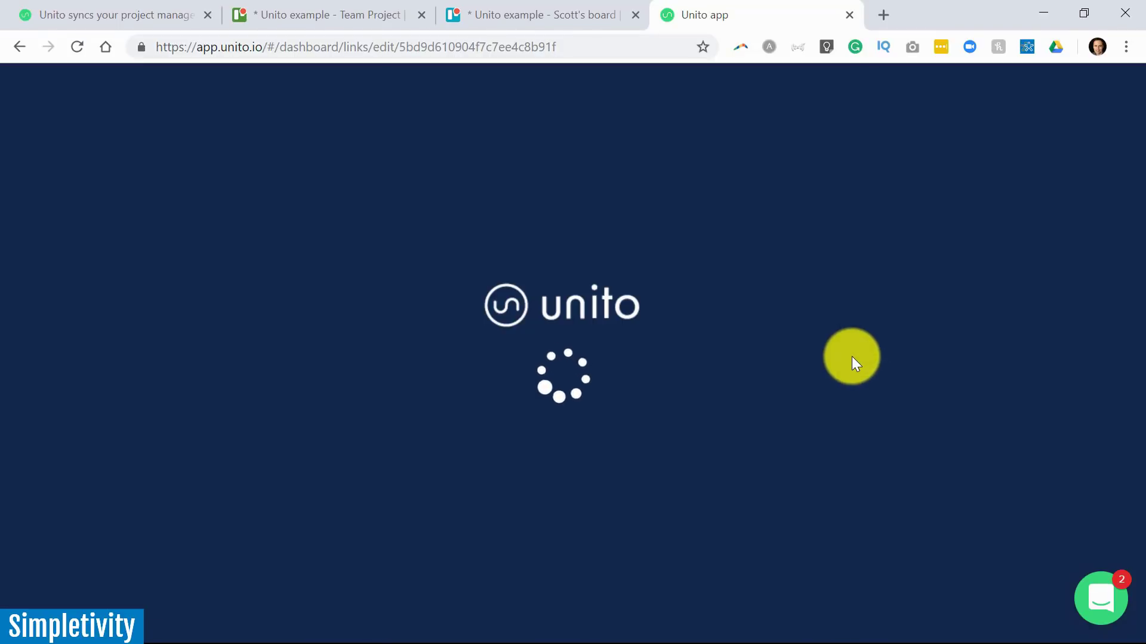
{"action": "scroll", "coordinate": [1006, 338], "scroll_direction": "down", "scroll_amount": 1}
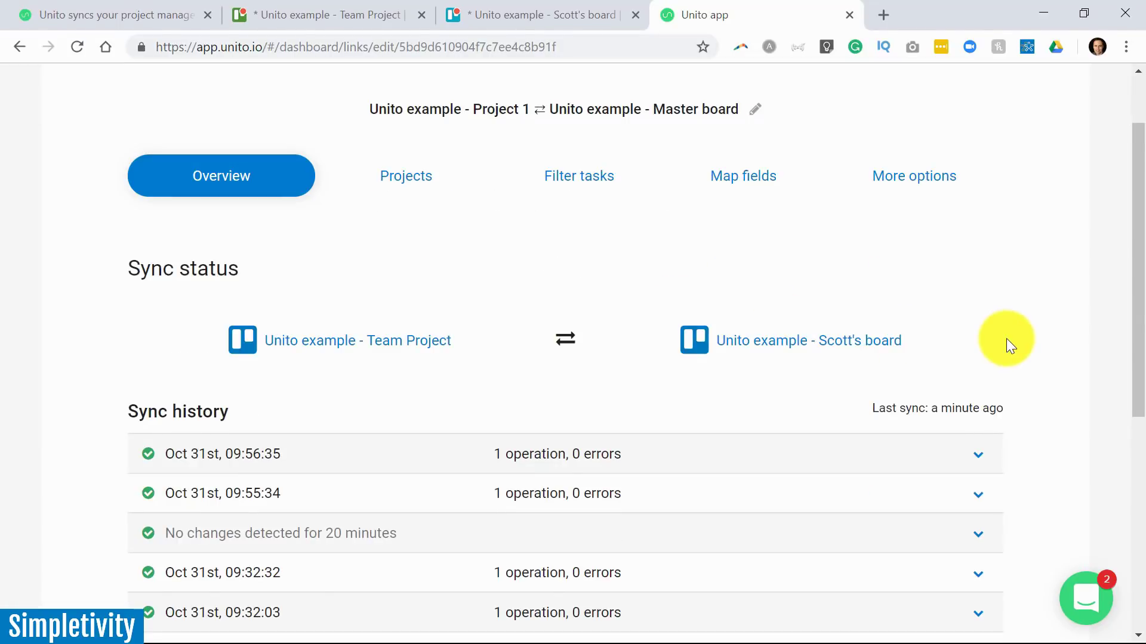
{"action": "scroll", "coordinate": [477, 281], "scroll_direction": "down", "scroll_amount": 1}
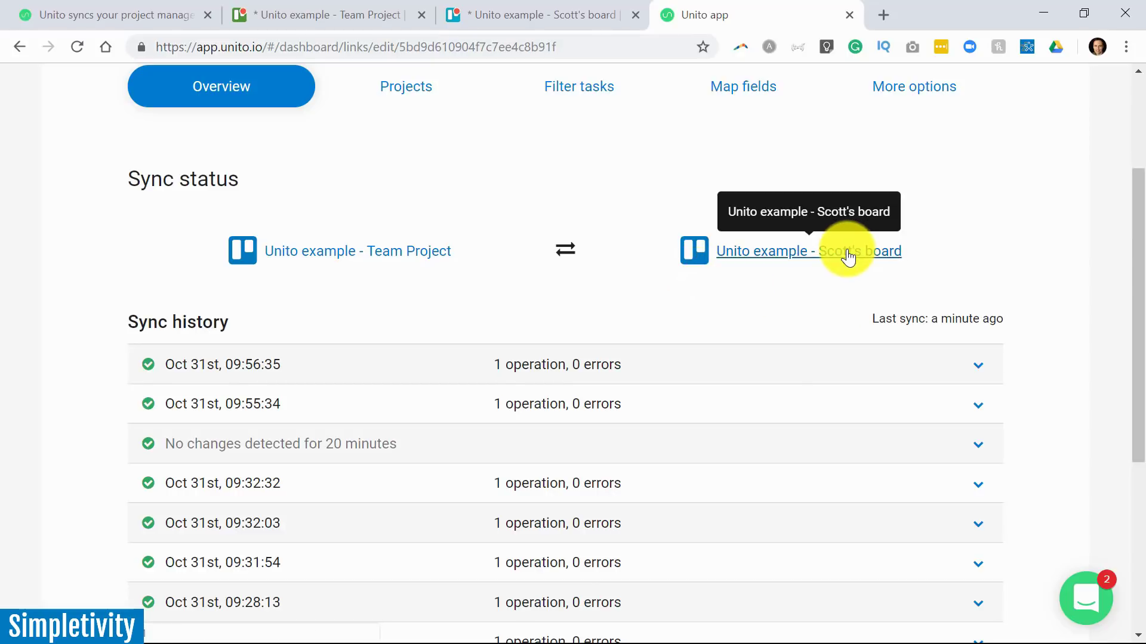
{"action": "scroll", "coordinate": [1030, 294], "scroll_direction": "down", "scroll_amount": 4}
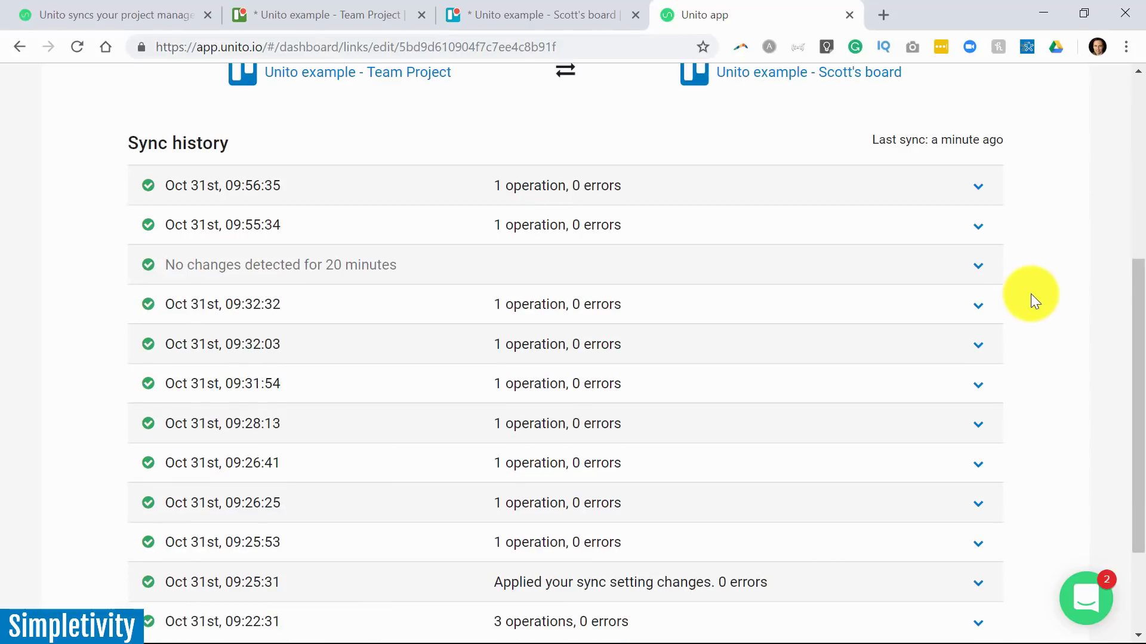
{"action": "scroll", "coordinate": [1030, 294], "scroll_direction": "up", "scroll_amount": 2}
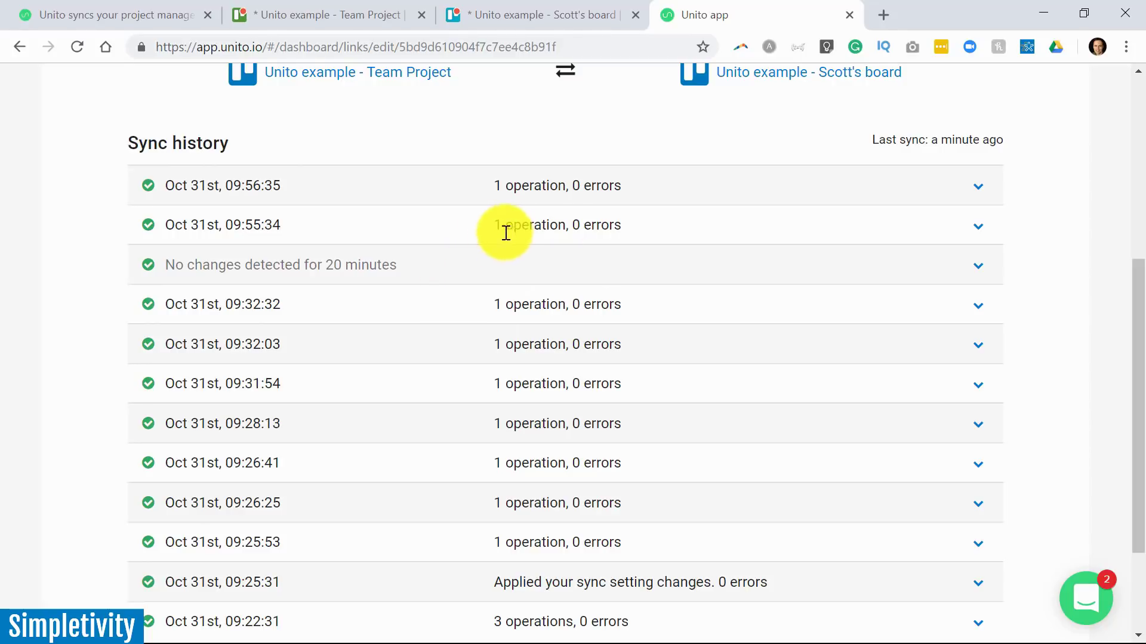
{"action": "scroll", "coordinate": [482, 249], "scroll_direction": "up", "scroll_amount": 6}
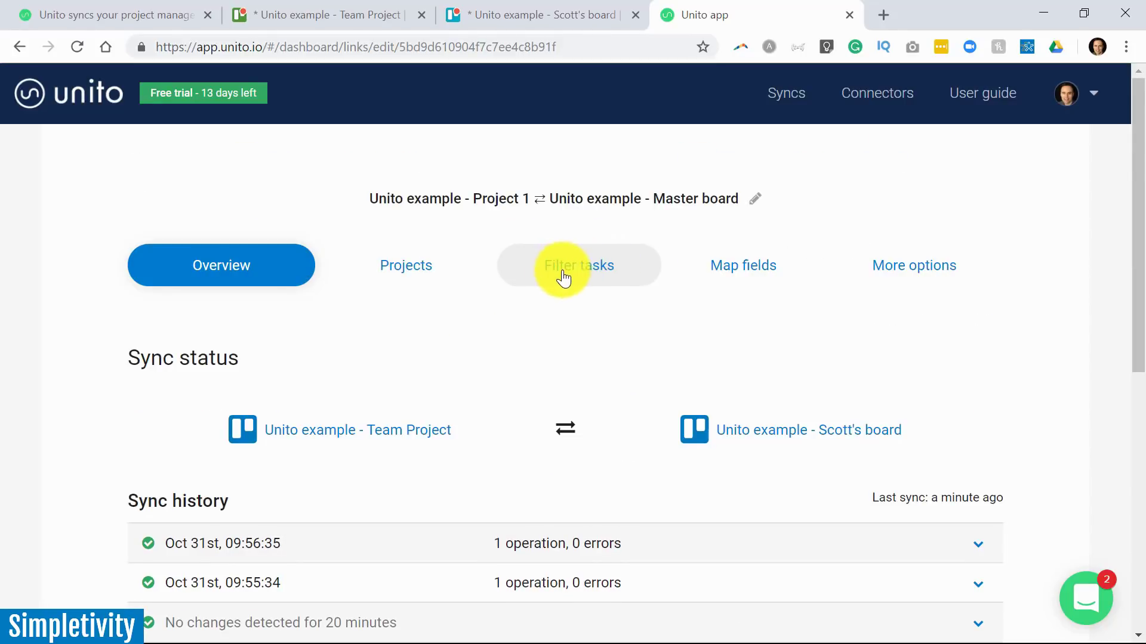
- Show the Filter tasks settings: only one member's cards sync, Ideas list excluded
{"action": "left_click", "coordinate": [563, 276]}
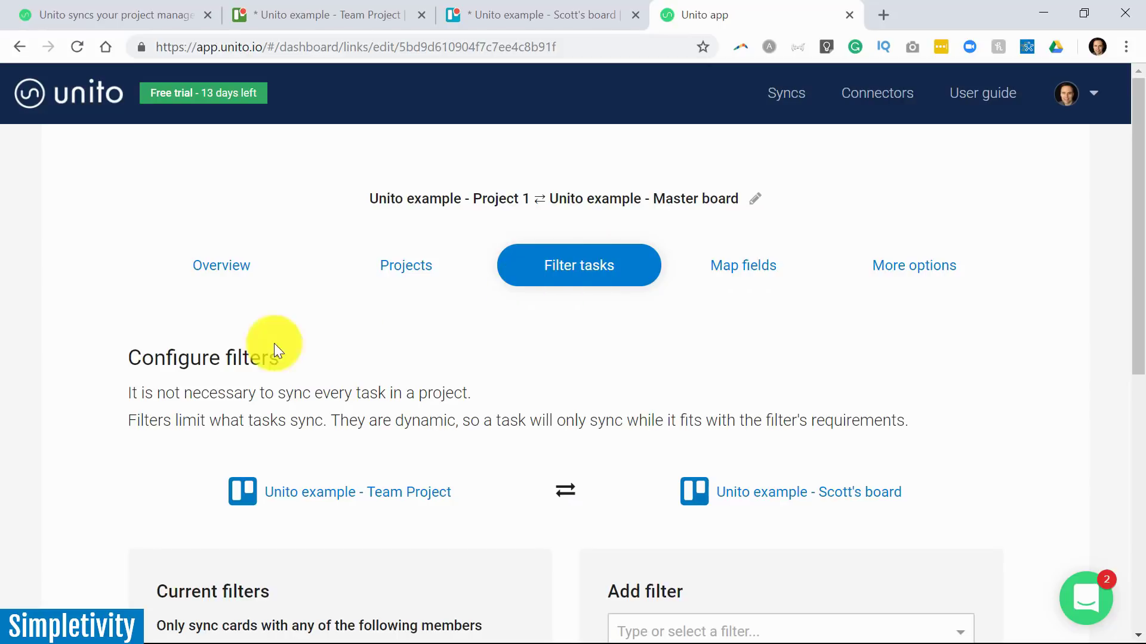
{"action": "scroll", "coordinate": [64, 396], "scroll_direction": "down", "scroll_amount": 5}
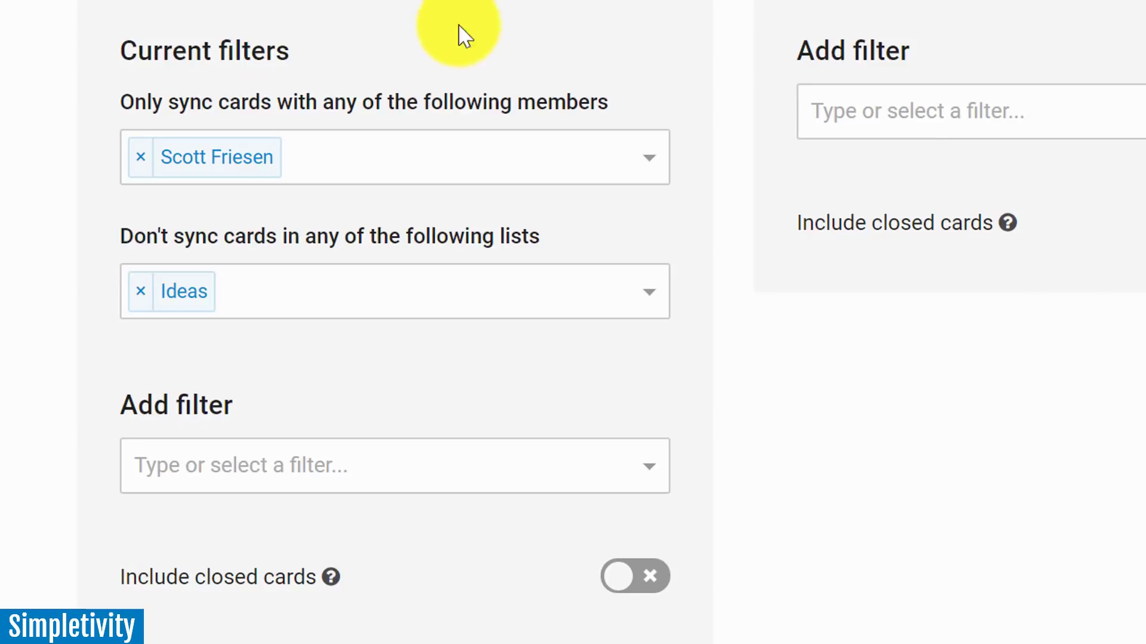
{"action": "mouse_move", "coordinate": [340, 123]}
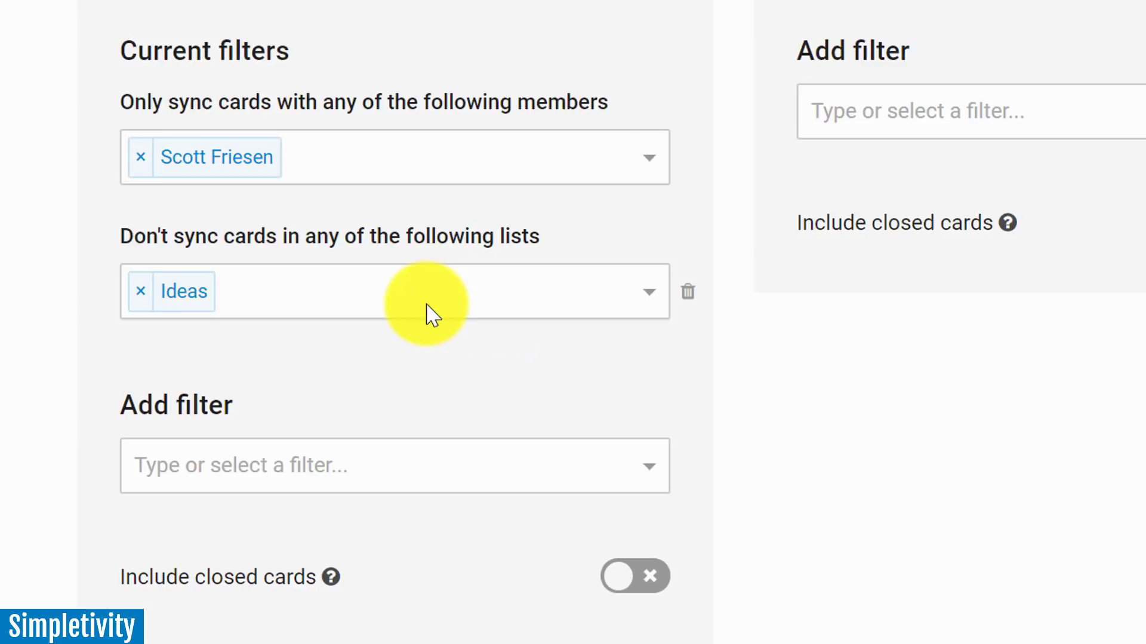
- Browse the Add filter dropdown's label and list options, then close it without adding one
{"action": "scroll", "coordinate": [426, 304], "scroll_direction": "down", "scroll_amount": 3}
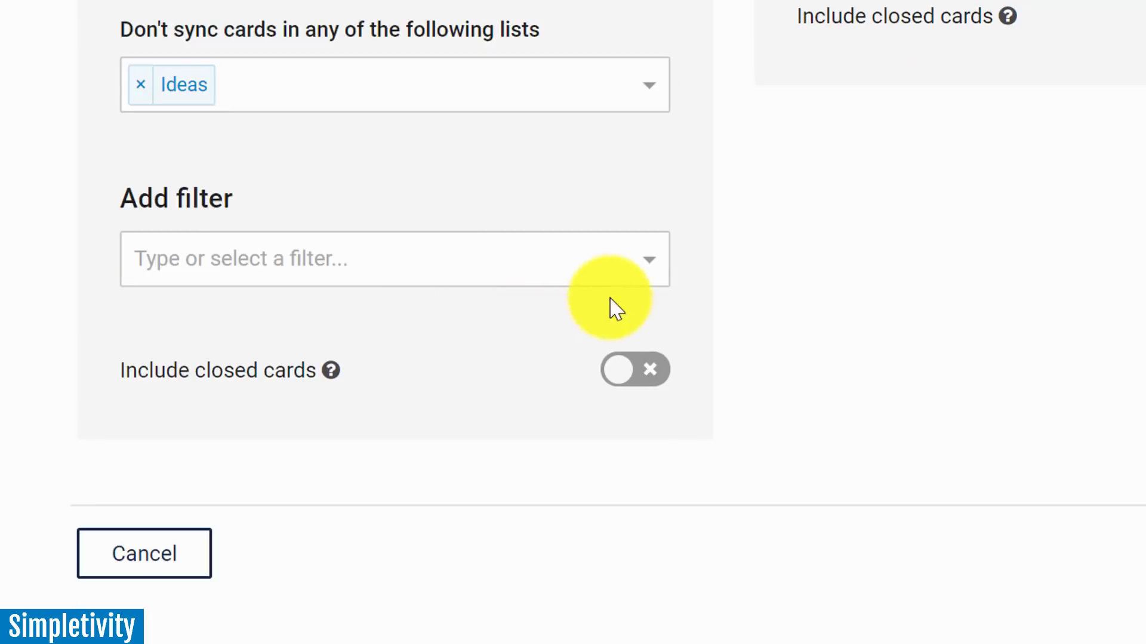
{"action": "left_click", "coordinate": [615, 265]}
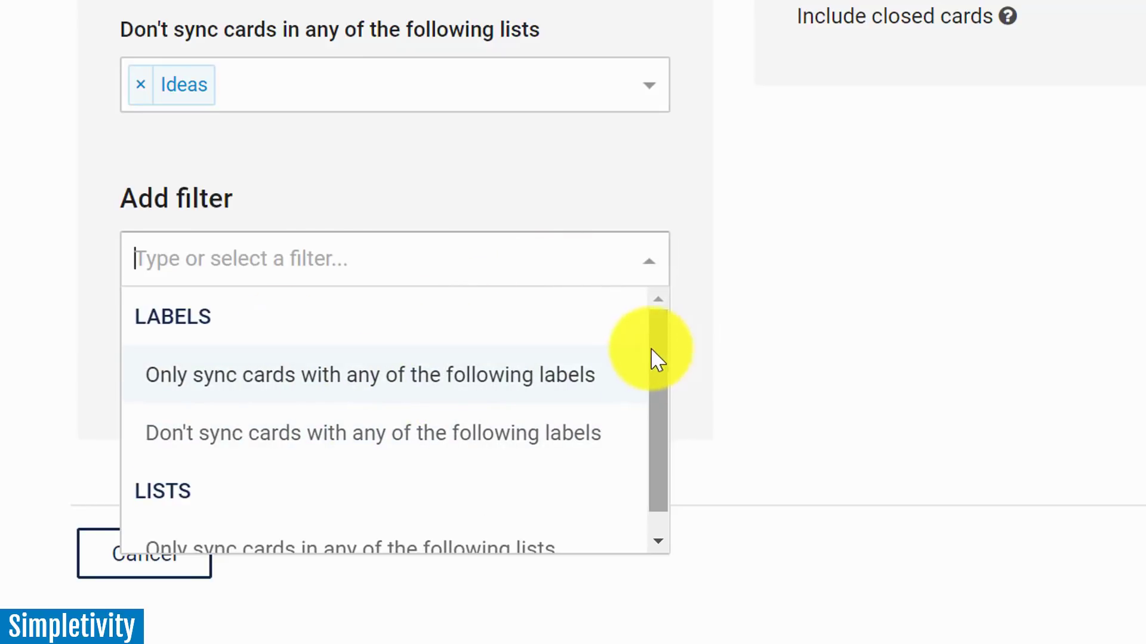
{"action": "scroll", "coordinate": [659, 388], "scroll_direction": "down", "scroll_amount": 1}
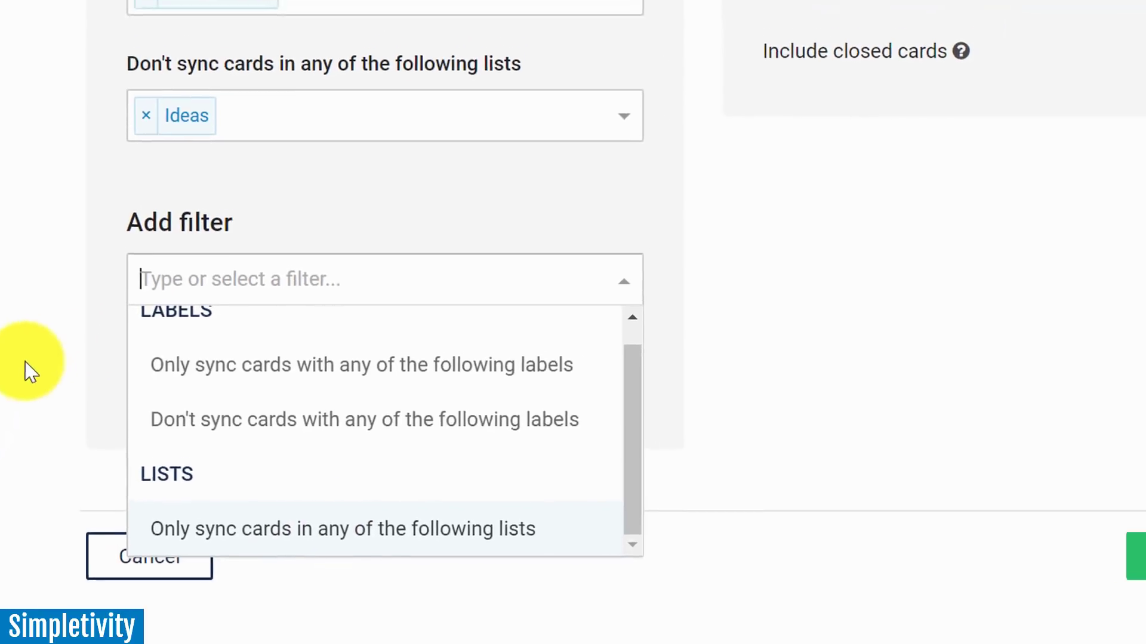
{"action": "left_click", "coordinate": [31, 371]}
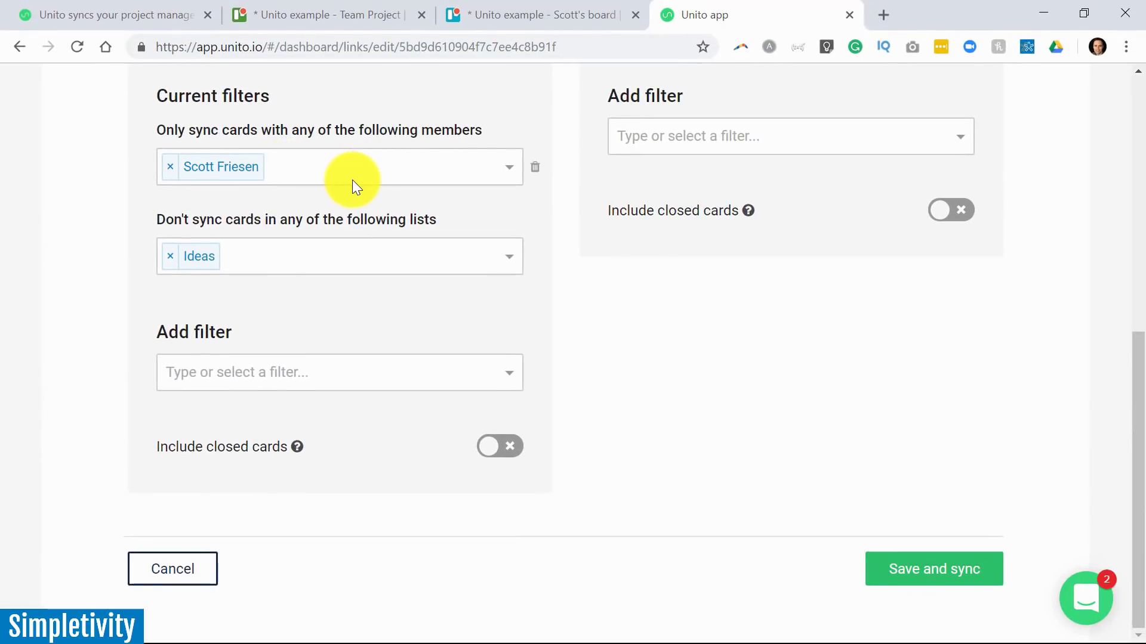
{"action": "scroll", "coordinate": [352, 180], "scroll_direction": "up", "scroll_amount": 7}
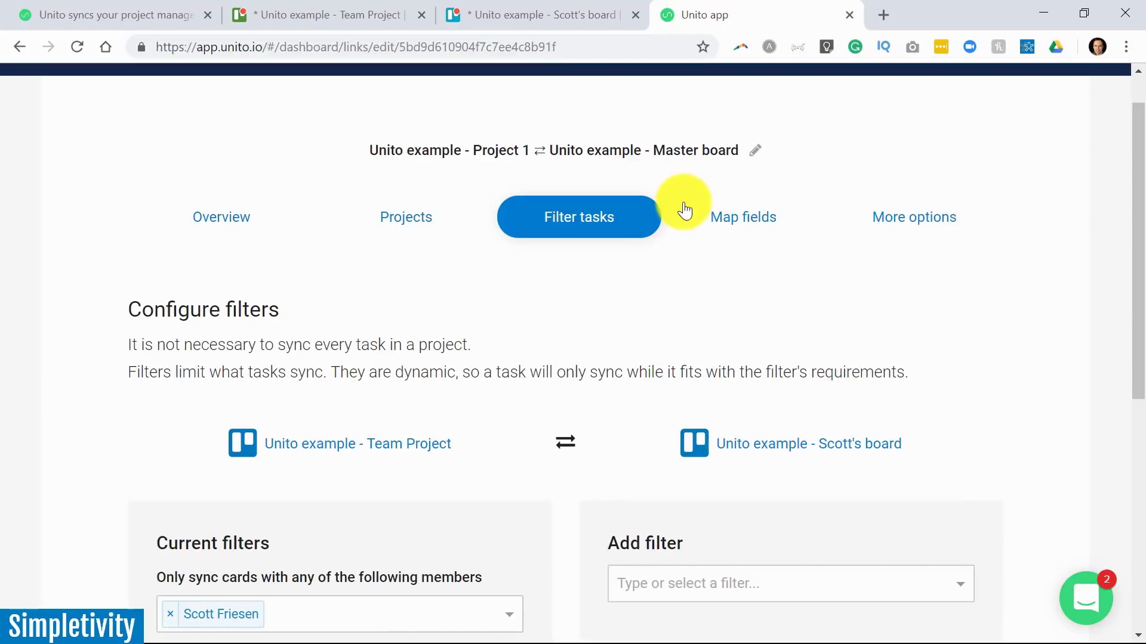
- Open Map fields and scroll through the default two-way mappings between the boards
{"action": "left_click", "coordinate": [740, 232]}
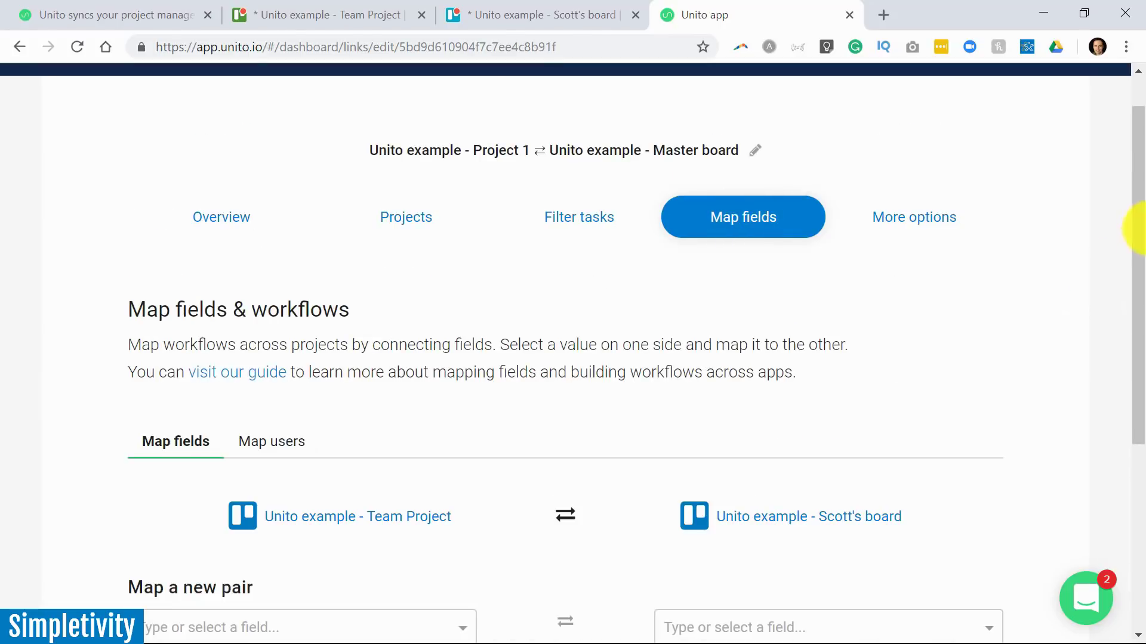
{"action": "left_click_drag", "start_coordinate": [1128, 204], "coordinate": [1134, 407]}
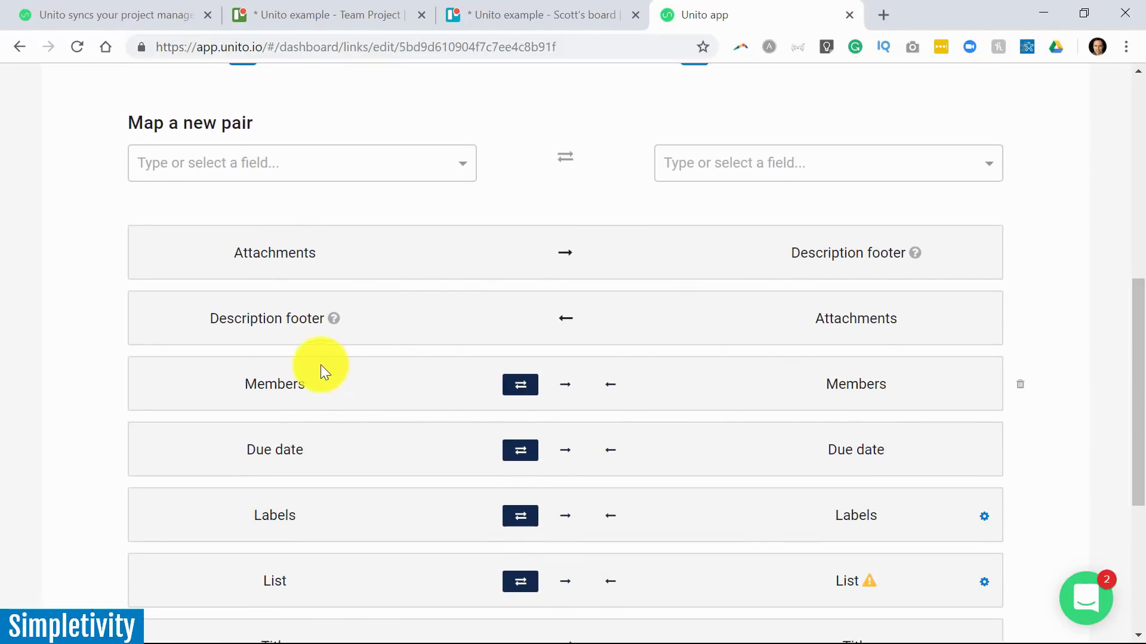
{"action": "scroll", "coordinate": [1044, 357], "scroll_direction": "down", "scroll_amount": 2}
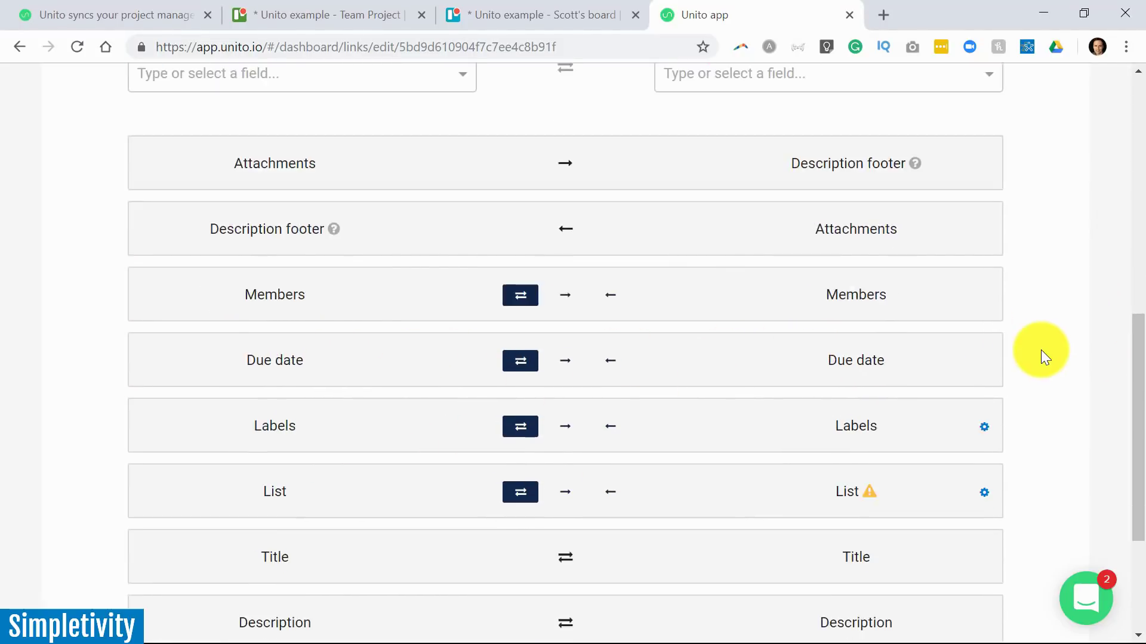
{"action": "scroll", "coordinate": [1083, 358], "scroll_direction": "down", "scroll_amount": 3}
{"action": "scroll", "coordinate": [1086, 360], "scroll_direction": "up", "scroll_amount": 5}
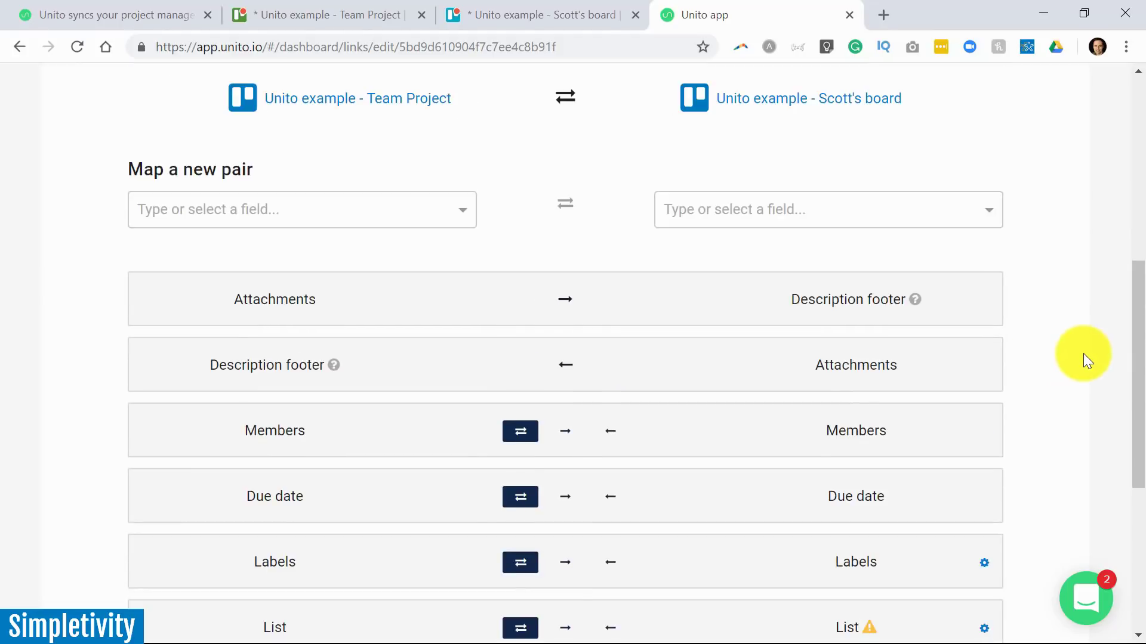
{"action": "scroll", "coordinate": [1083, 353], "scroll_direction": "down", "scroll_amount": 6}
- Check the List field's warning, then return to the unito.io homepage
{"action": "mouse_move", "coordinate": [871, 271]}
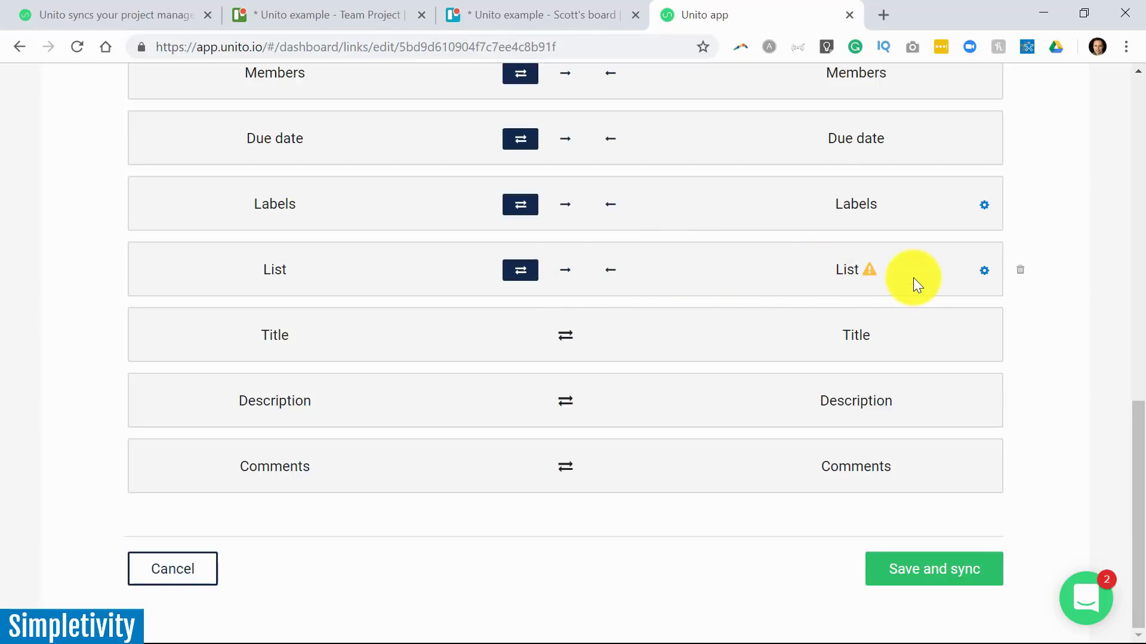
{"action": "scroll", "coordinate": [919, 281], "scroll_direction": "up", "scroll_amount": 3}
{"action": "mouse_move", "coordinate": [1133, 334]}
{"action": "left_mouse_down"}
{"action": "mouse_move", "coordinate": [1137, 313]}
{"action": "mouse_move", "coordinate": [1127, 345]}
{"action": "left_mouse_up"}
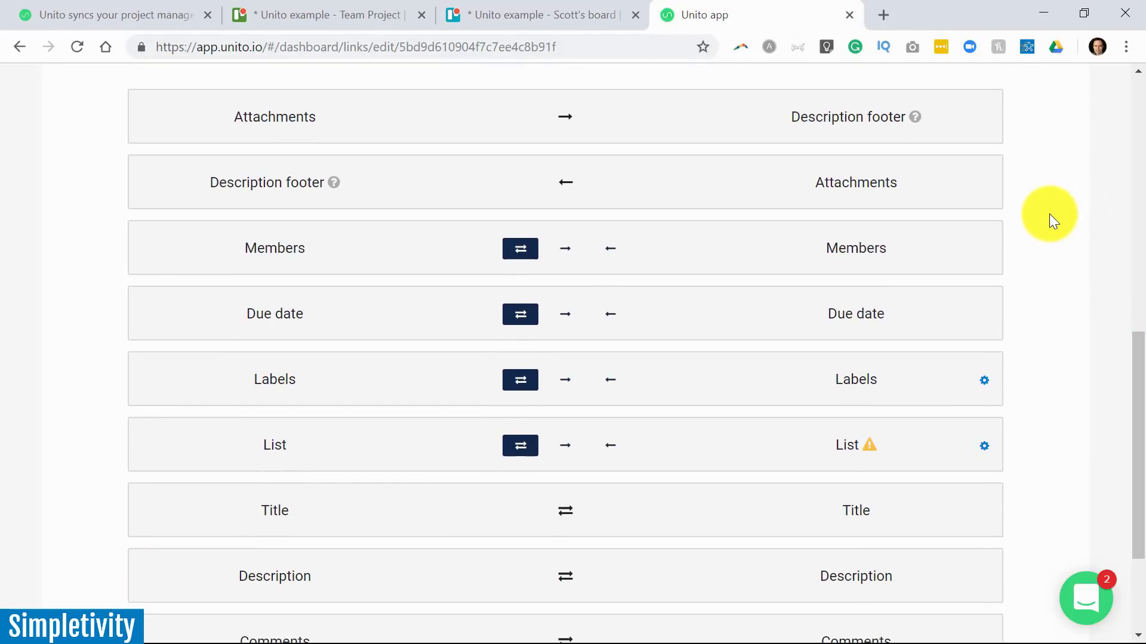
{"action": "scroll", "coordinate": [1052, 220], "scroll_direction": "up", "scroll_amount": 3}
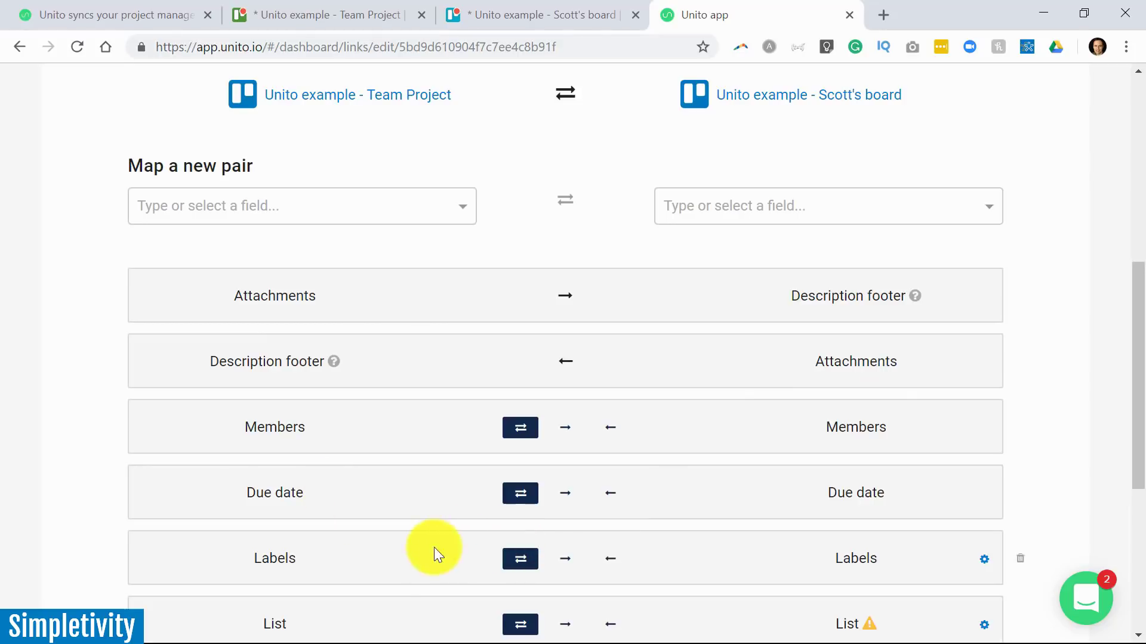
{"action": "scroll", "coordinate": [386, 565], "scroll_direction": "down", "scroll_amount": 3}
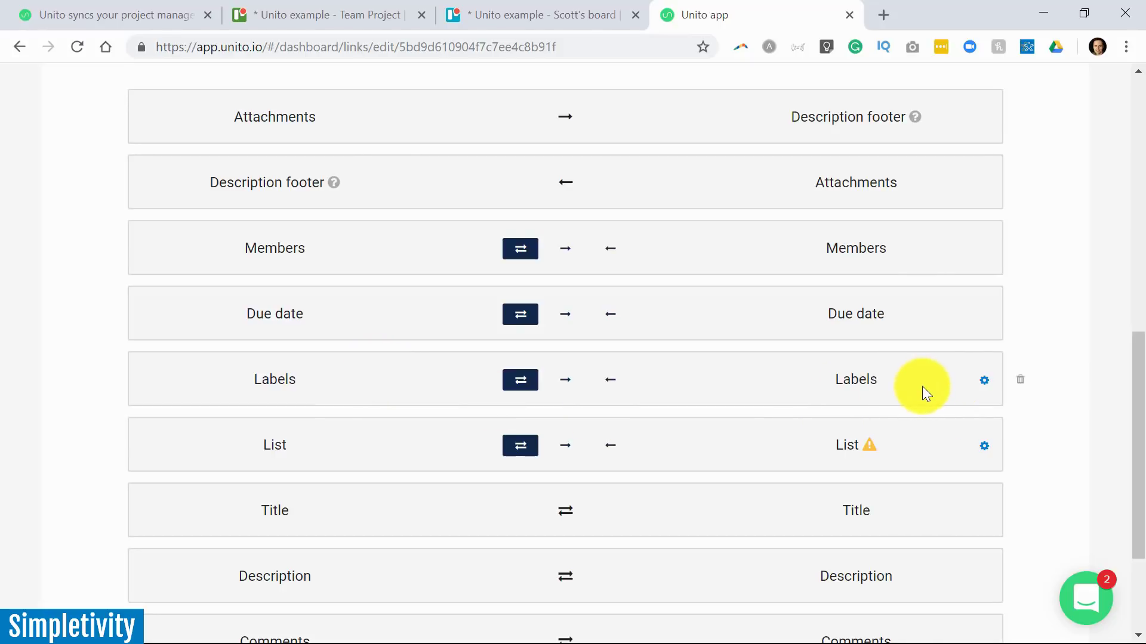
{"action": "scroll", "coordinate": [922, 385], "scroll_direction": "up", "scroll_amount": 5}
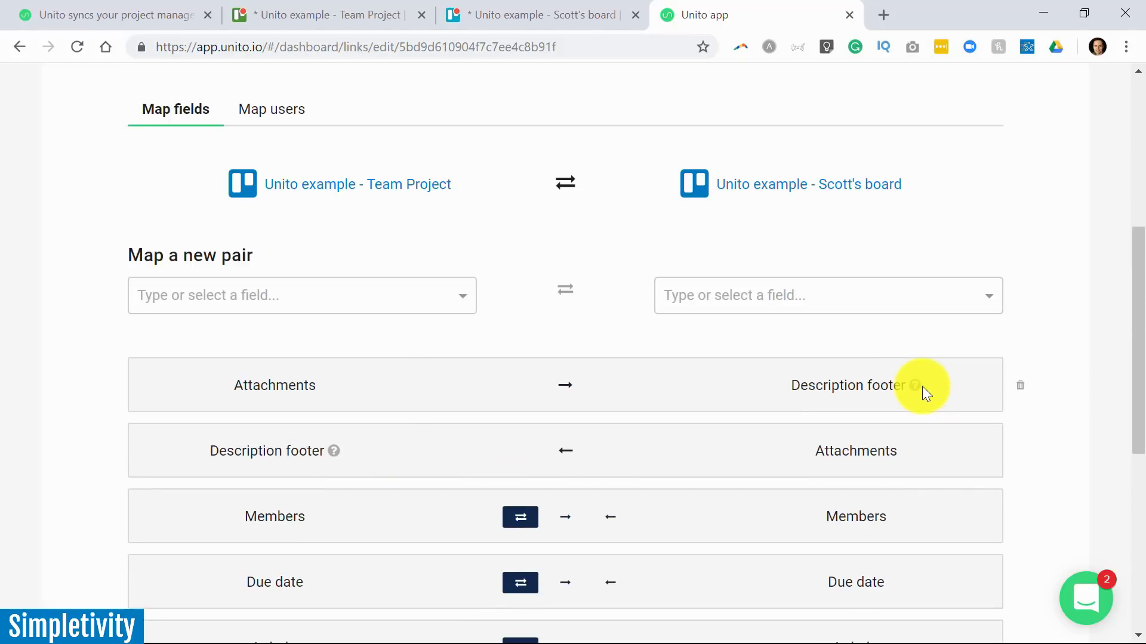
{"action": "scroll", "coordinate": [948, 395], "scroll_direction": "up", "scroll_amount": 4}
{"action": "left_click", "coordinate": [127, 10]}
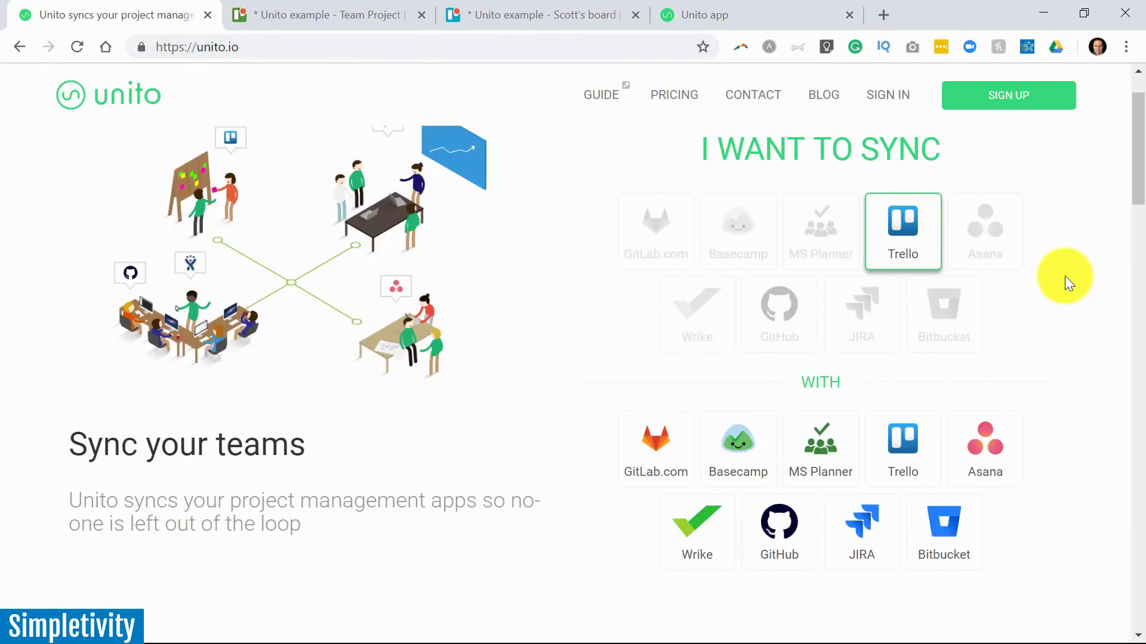
- Open and scroll the Trello Sync page from unito.io's Trello tile, then return to Team Project
{"action": "left_click", "coordinate": [909, 224]}
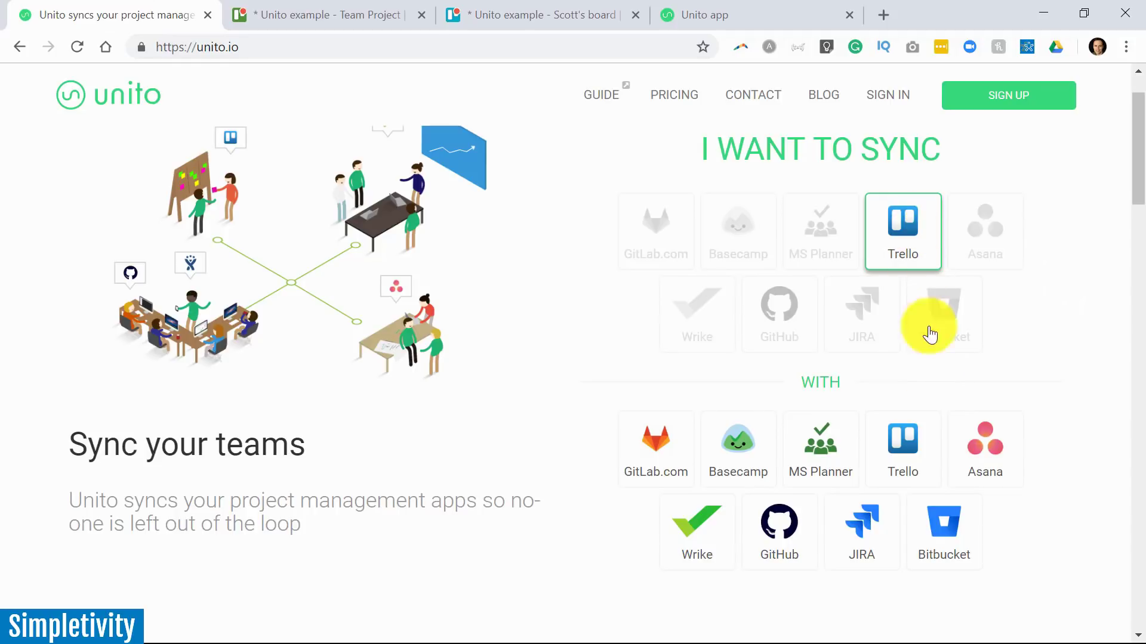
{"action": "left_click", "coordinate": [974, 447]}
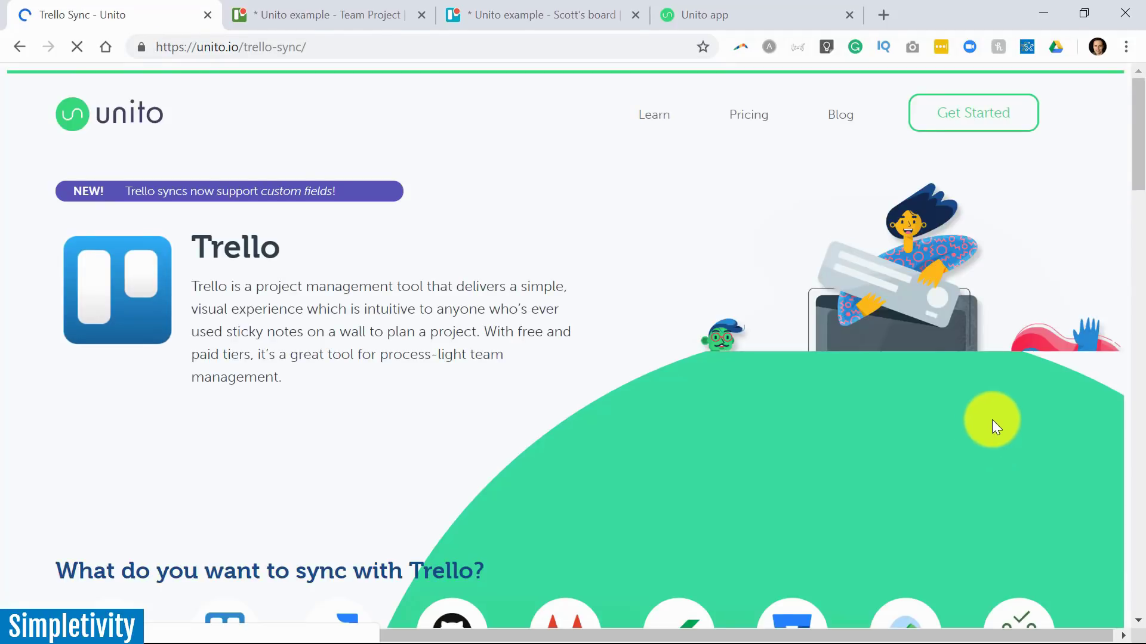
{"action": "scroll", "coordinate": [1056, 354], "scroll_direction": "down", "scroll_amount": 6}
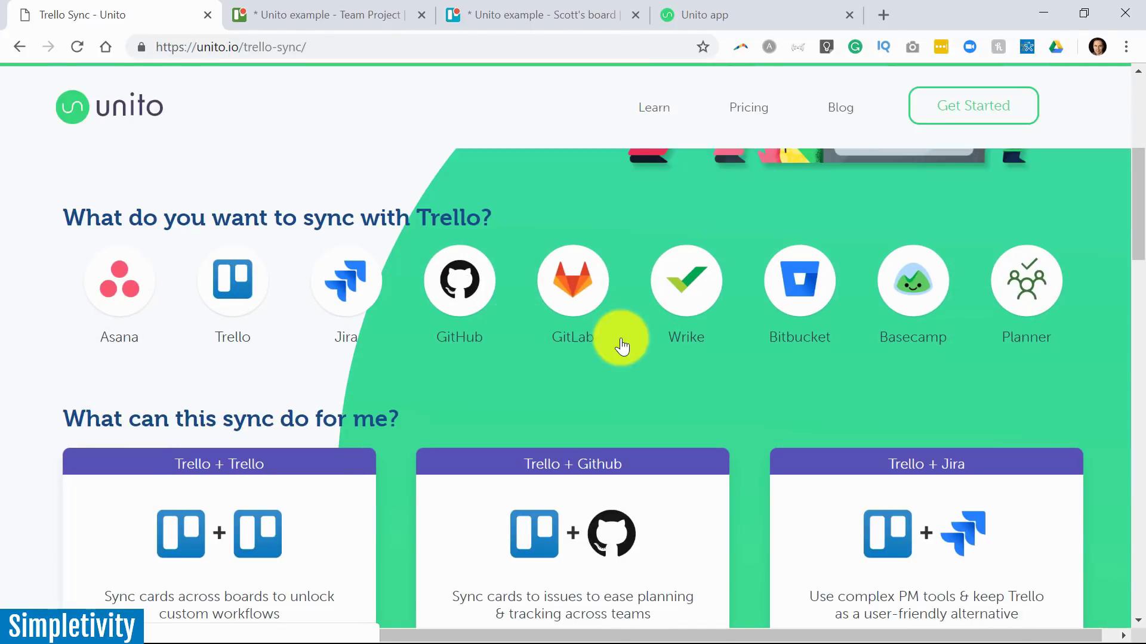
{"action": "scroll", "coordinate": [639, 323], "scroll_direction": "down", "scroll_amount": 2}
{"action": "scroll", "coordinate": [685, 308], "scroll_direction": "down", "scroll_amount": 3}
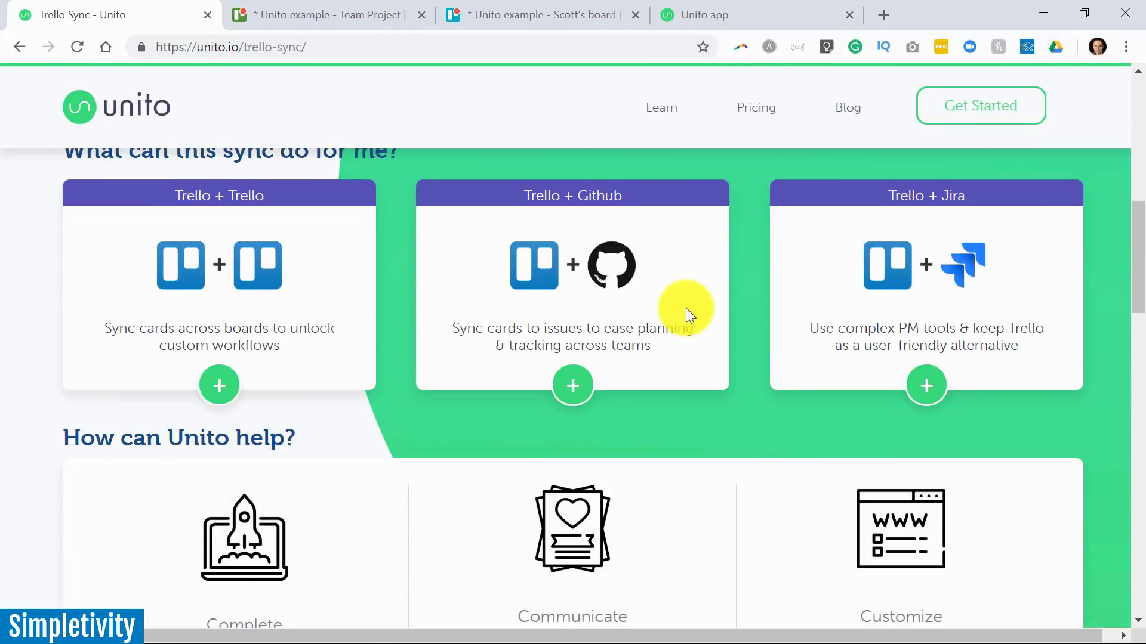
{"action": "scroll", "coordinate": [685, 308], "scroll_direction": "up", "scroll_amount": 6}
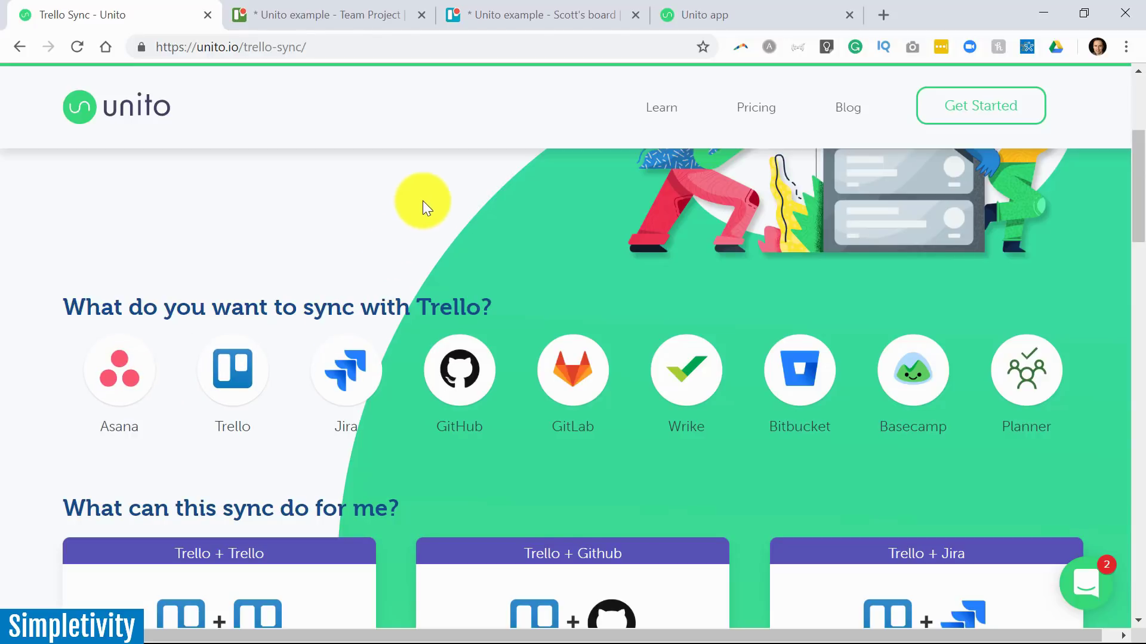
{"action": "left_click", "coordinate": [352, 20]}
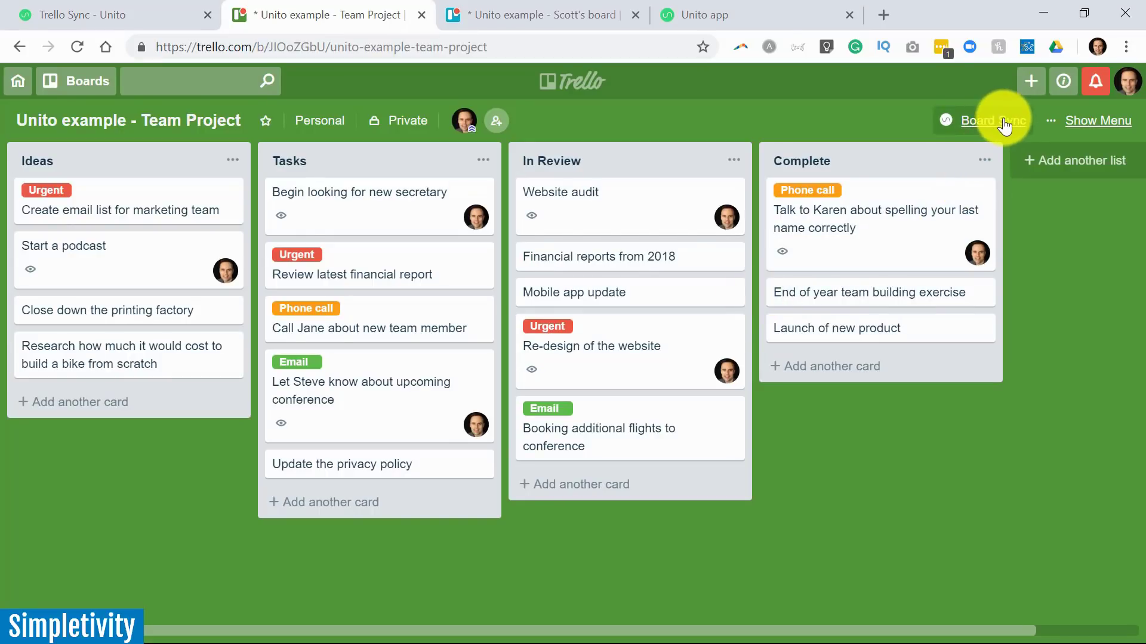
- Return to the 'Trello Sync - Unito' page listing apps like Asana, Jira and GitHub
{"action": "left_click", "coordinate": [114, 17]}
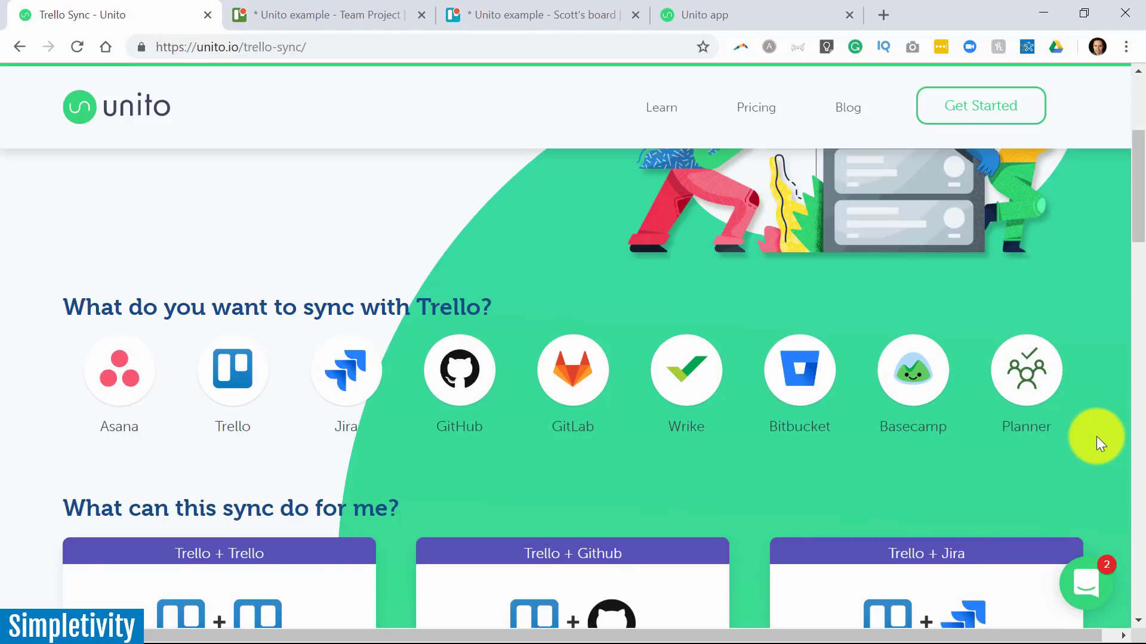
{"action": "scroll", "coordinate": [1097, 436], "scroll_direction": "up", "scroll_amount": 5}
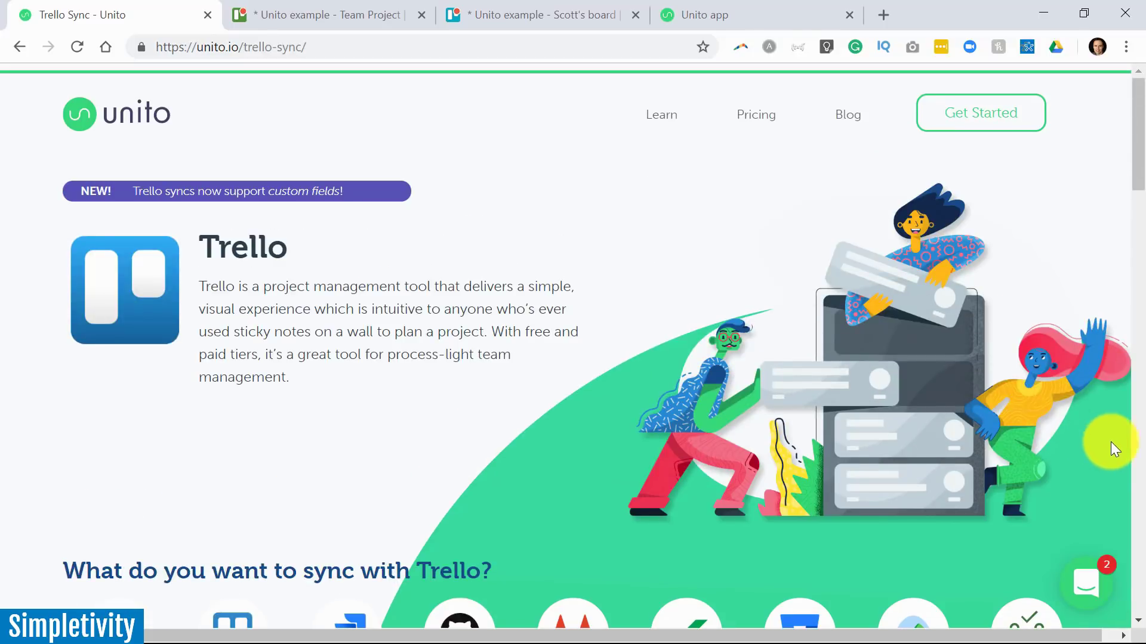